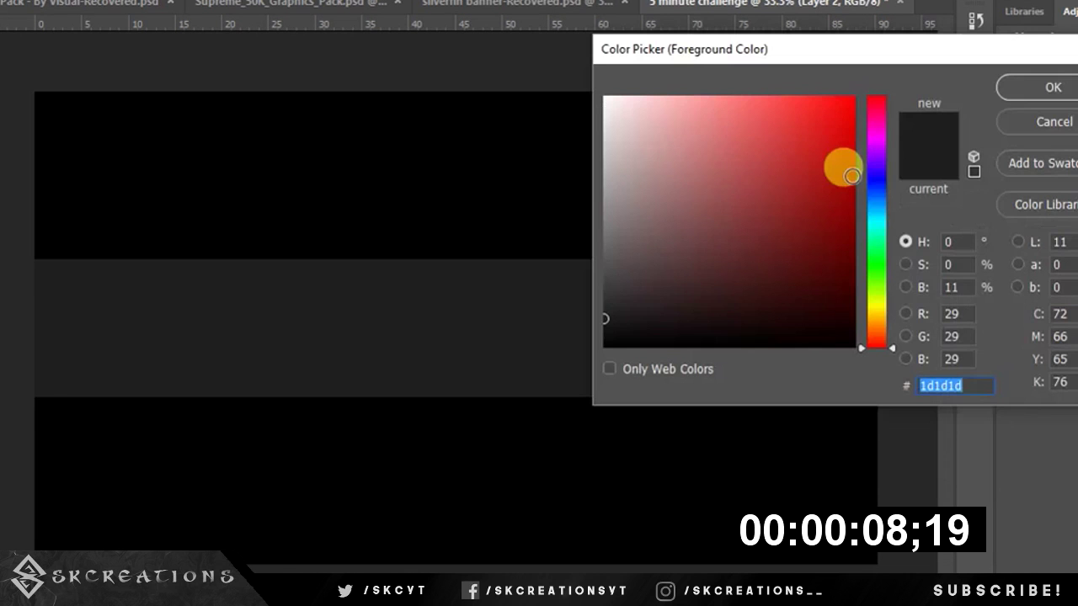
Set the foreground to dark red #940000, test a red fade on the band's left end, and undo it.
drag(852, 175, 854, 202)
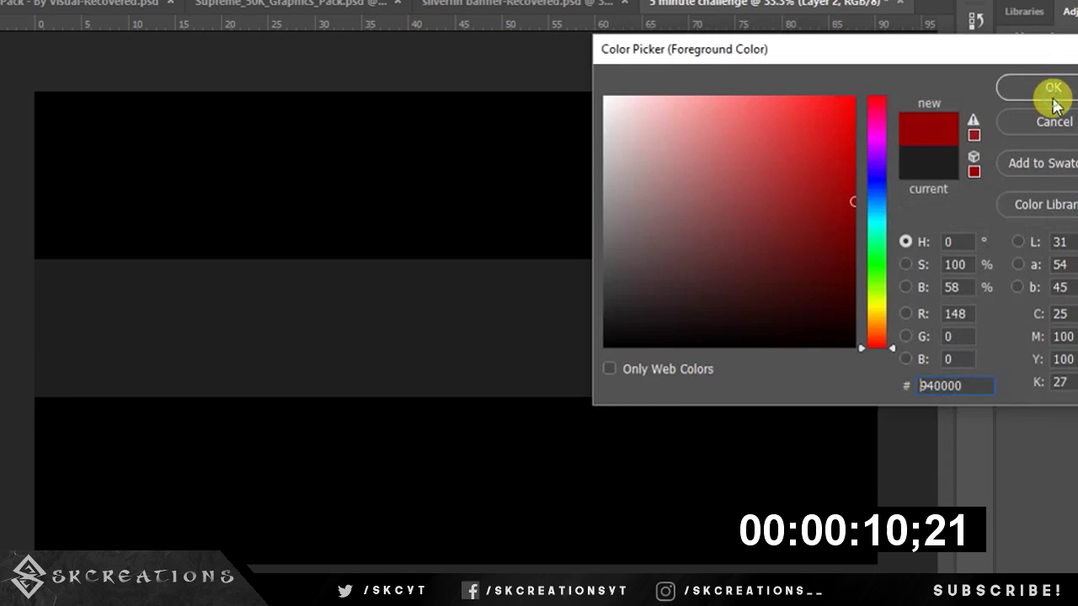
click(1052, 91)
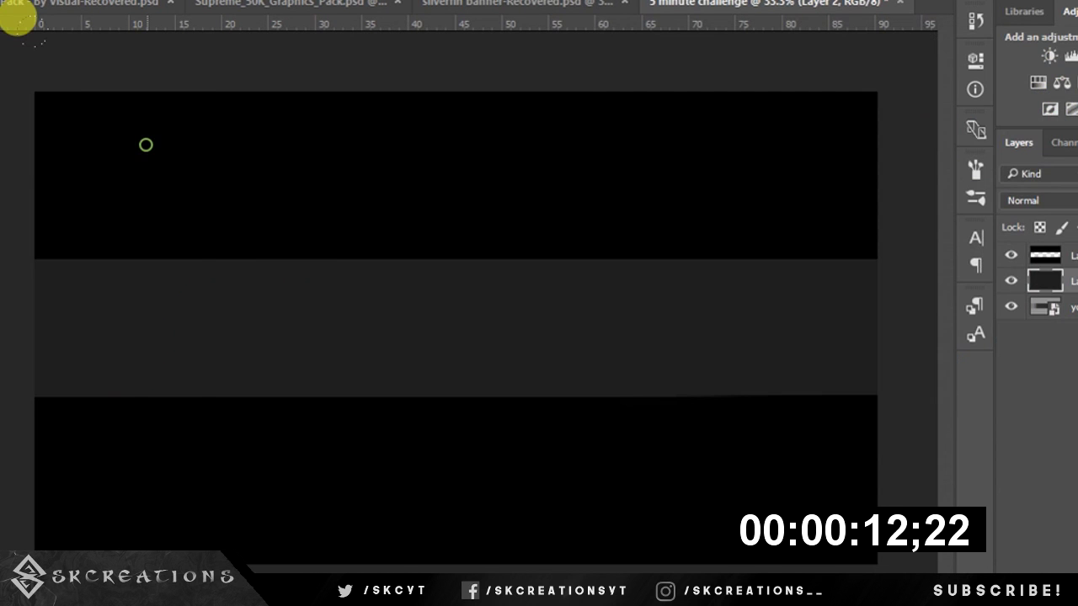
drag(43, 270, 152, 287)
drag(84, 329, 609, 440)
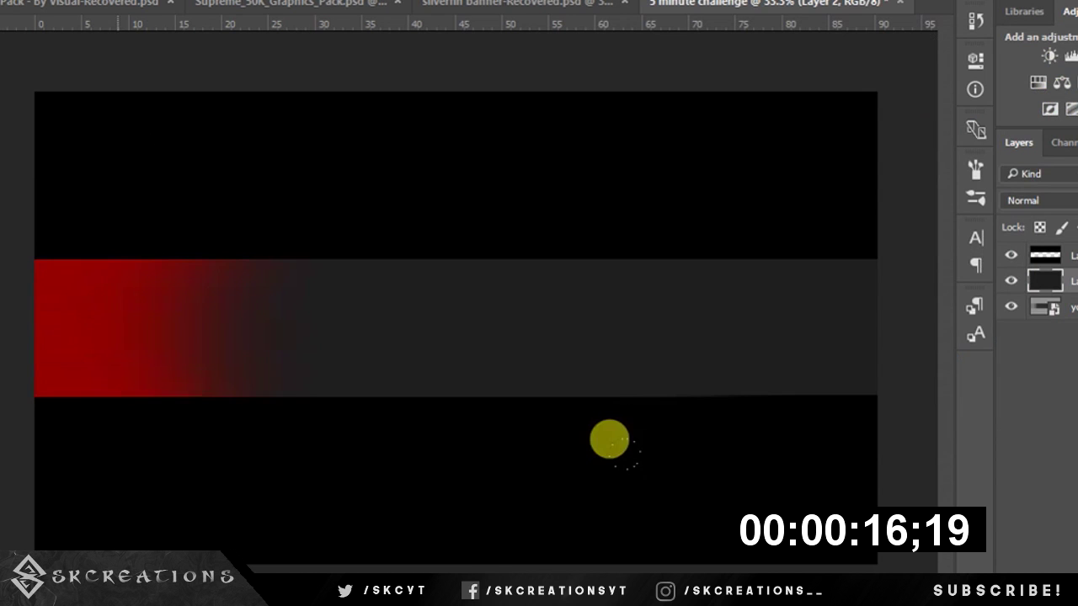
key(ctrl+z)
Paint soft dark red fades over the band's left and right ends on a new layer.
click(345, 410)
drag(35, 320, 253, 320)
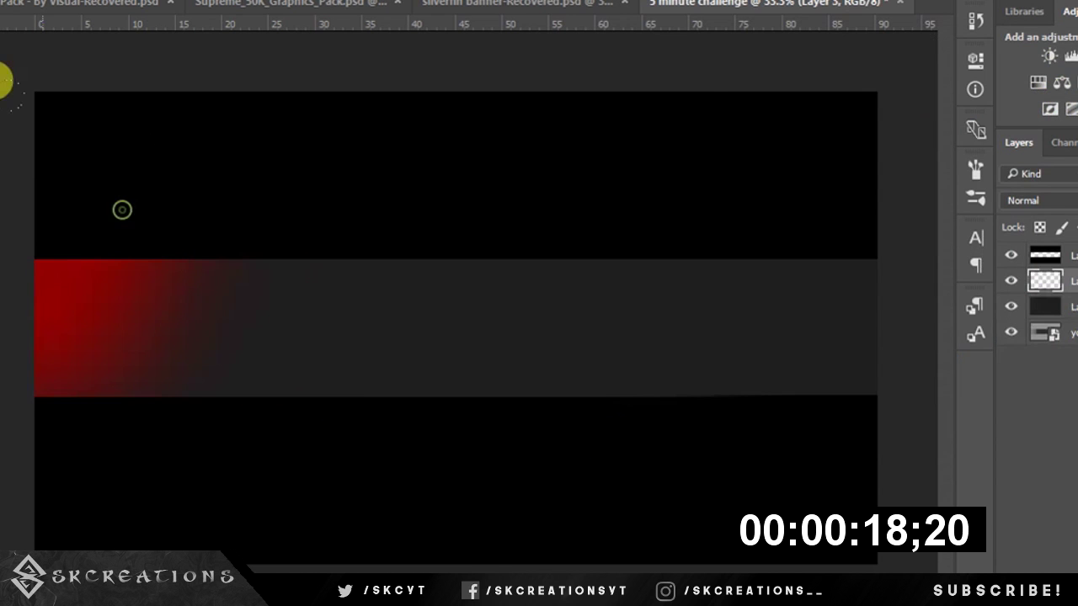
mouse_move(681, 72)
mouse_down()
mouse_move(698, 393)
mouse_move(661, 68)
mouse_up()
drag(589, 210, 845, 207)
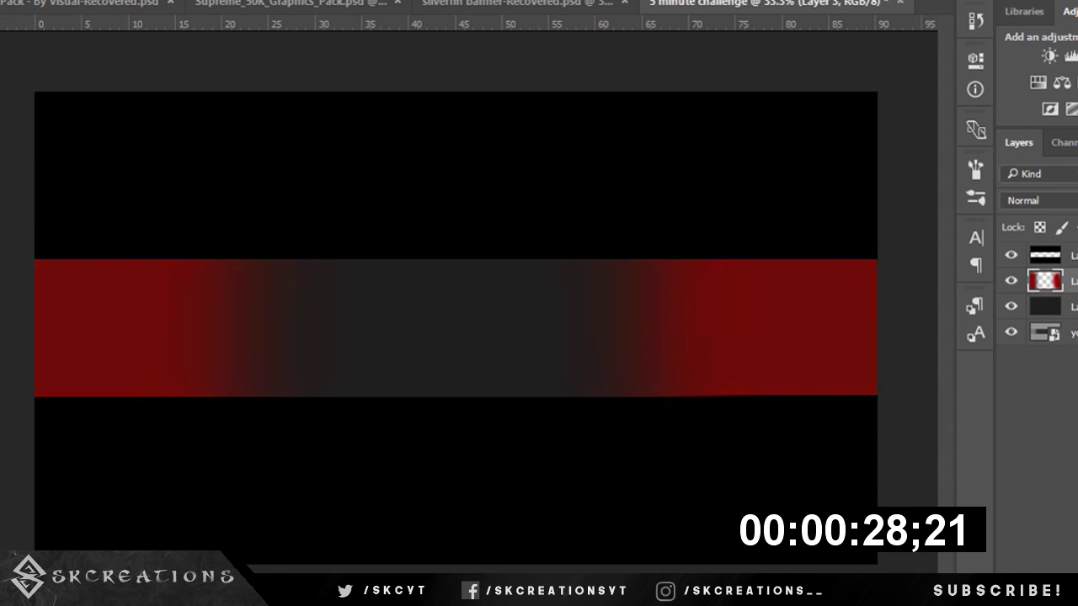
Show the blue hexagon pattern layer and drag it onto the 5 minute challenge banner's middle band.
click(4, 5)
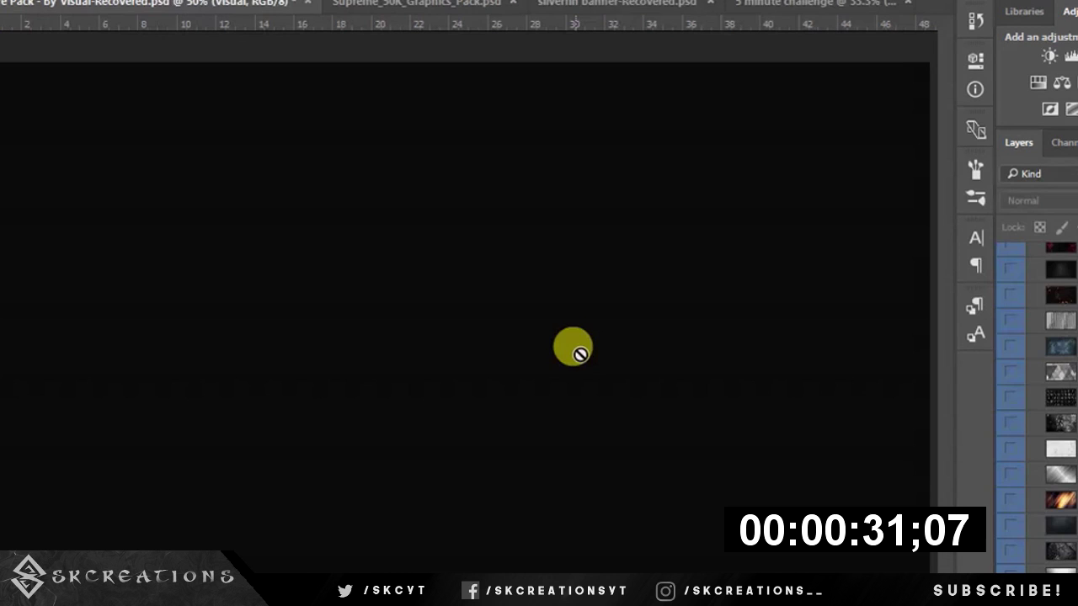
click(1010, 346)
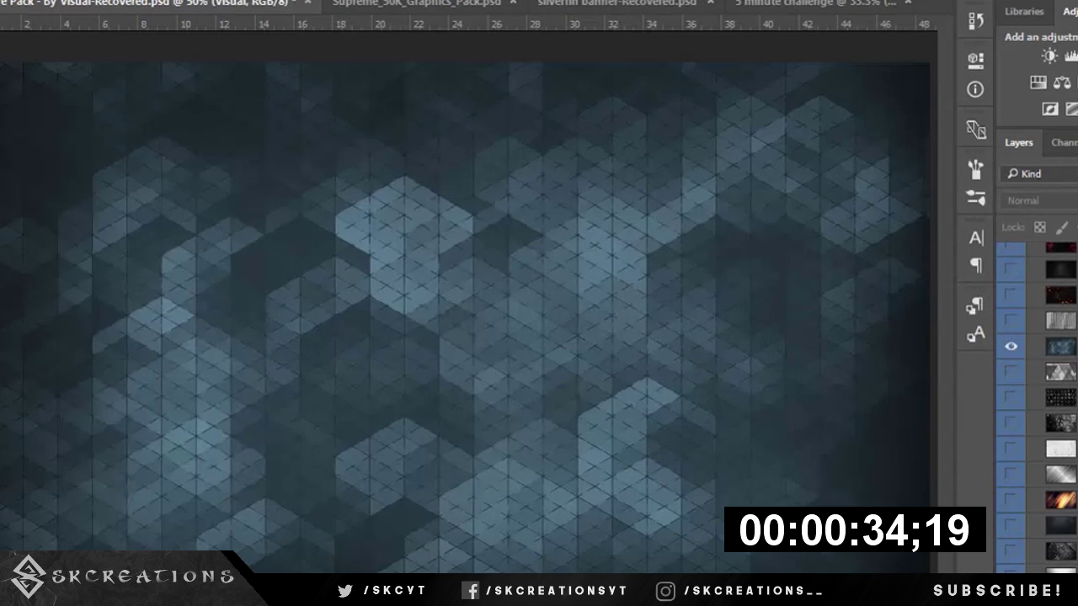
click(171, 211)
click(635, 122)
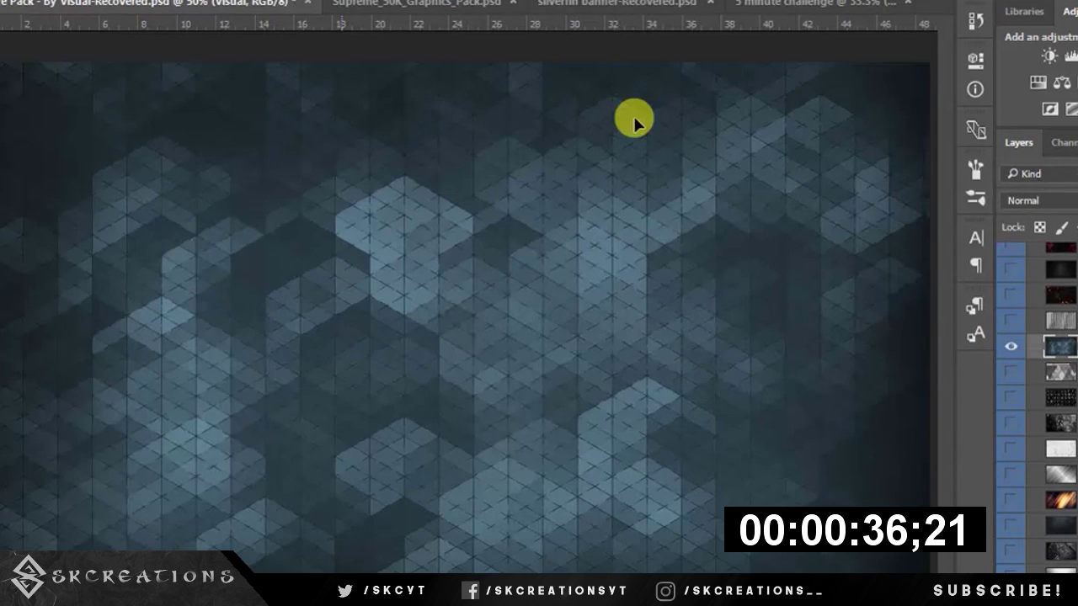
click(805, 11)
click(804, 11)
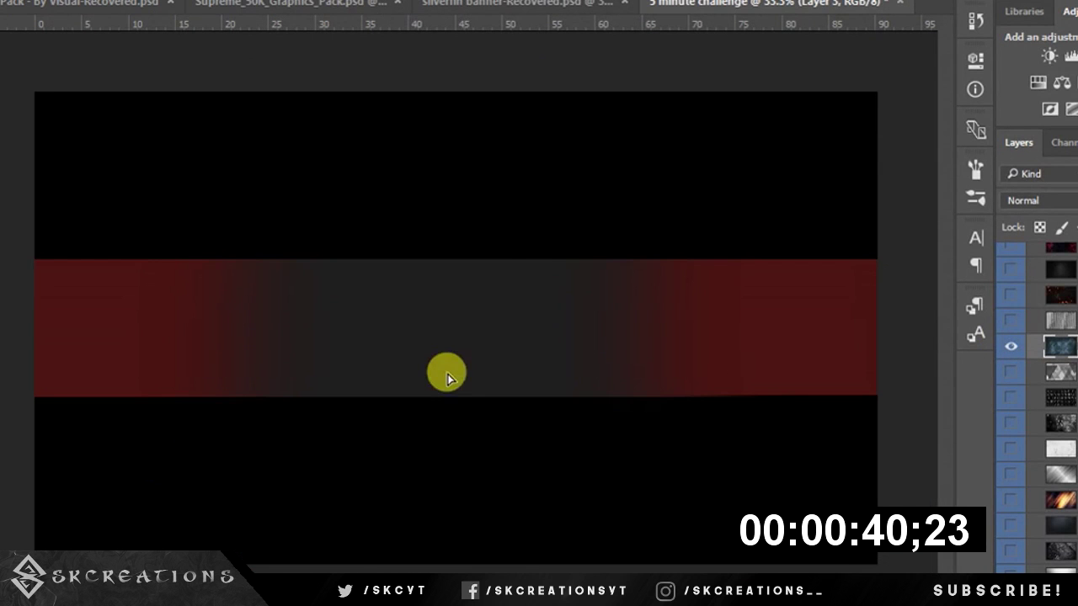
drag(447, 377, 382, 335)
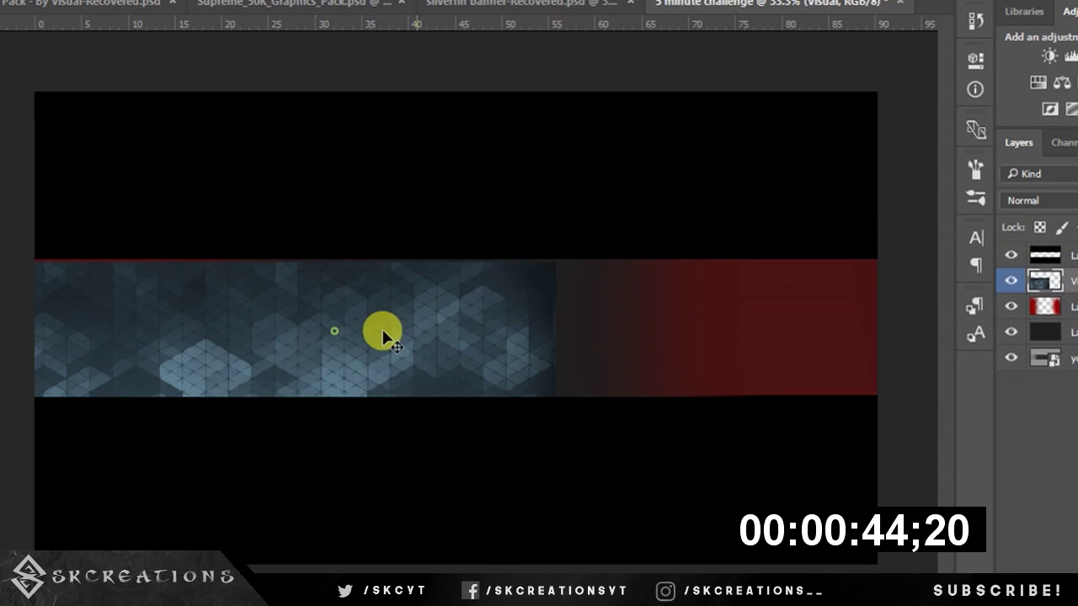
drag(384, 336, 679, 206)
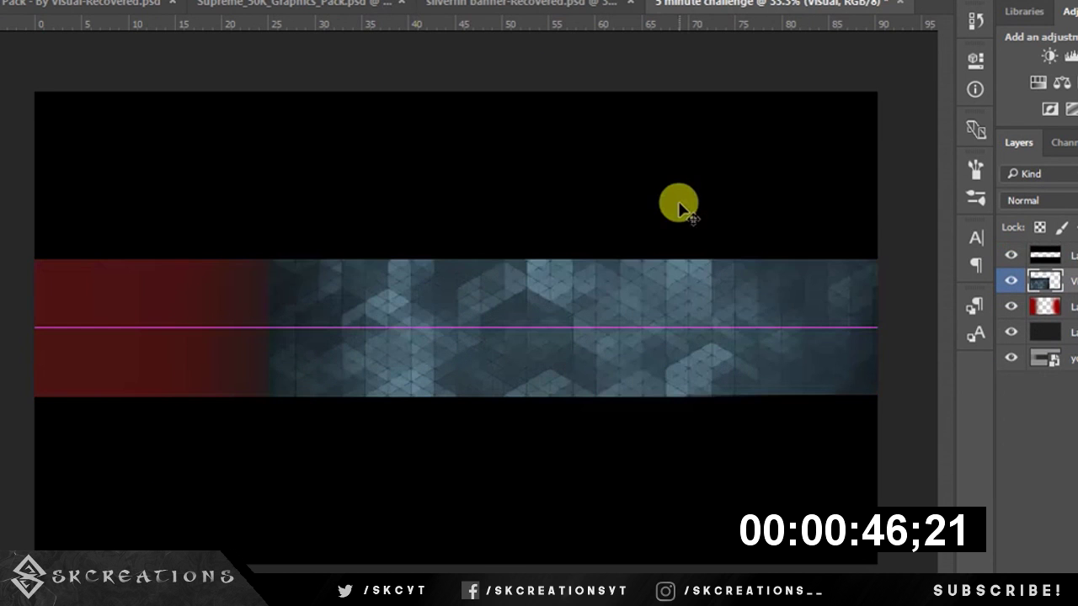
Stretch the hexagon pattern to the full banner width and set it to Overlay blending.
key(ctrl+t)
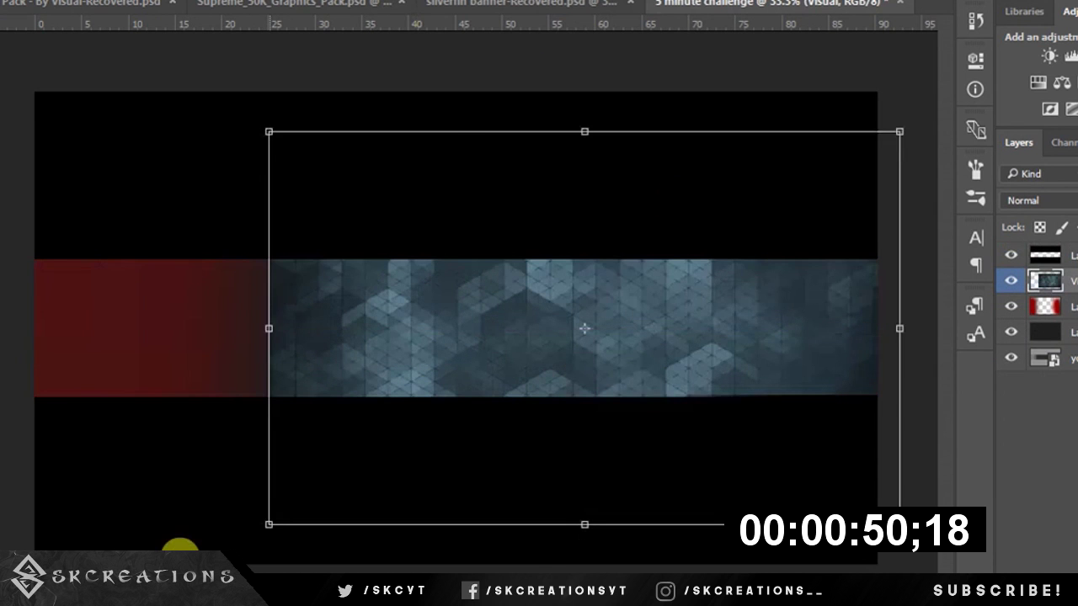
drag(269, 328, 20, 406)
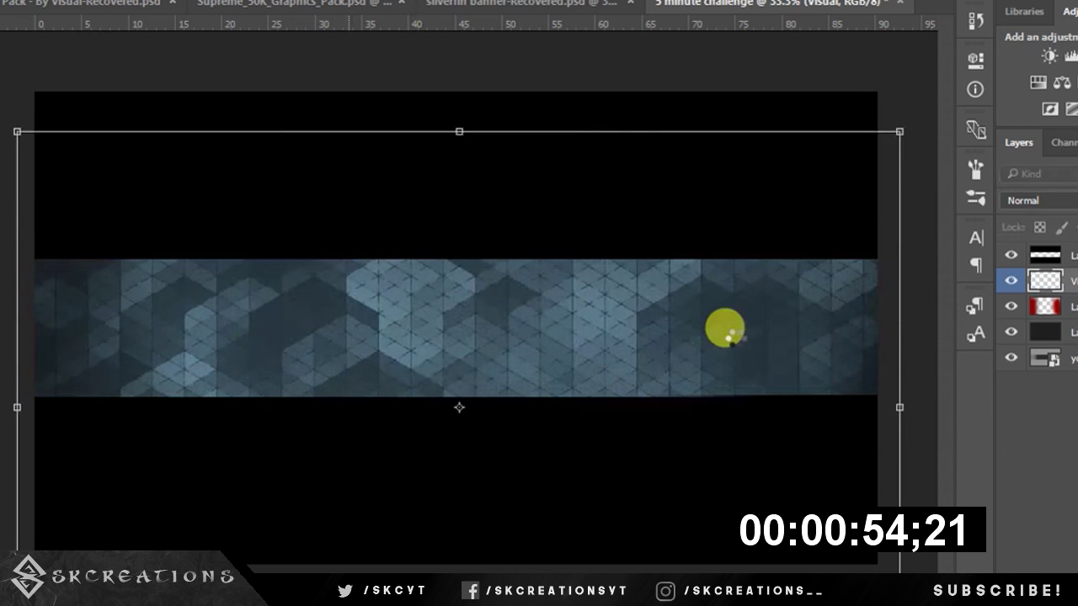
key(Return)
click(1036, 200)
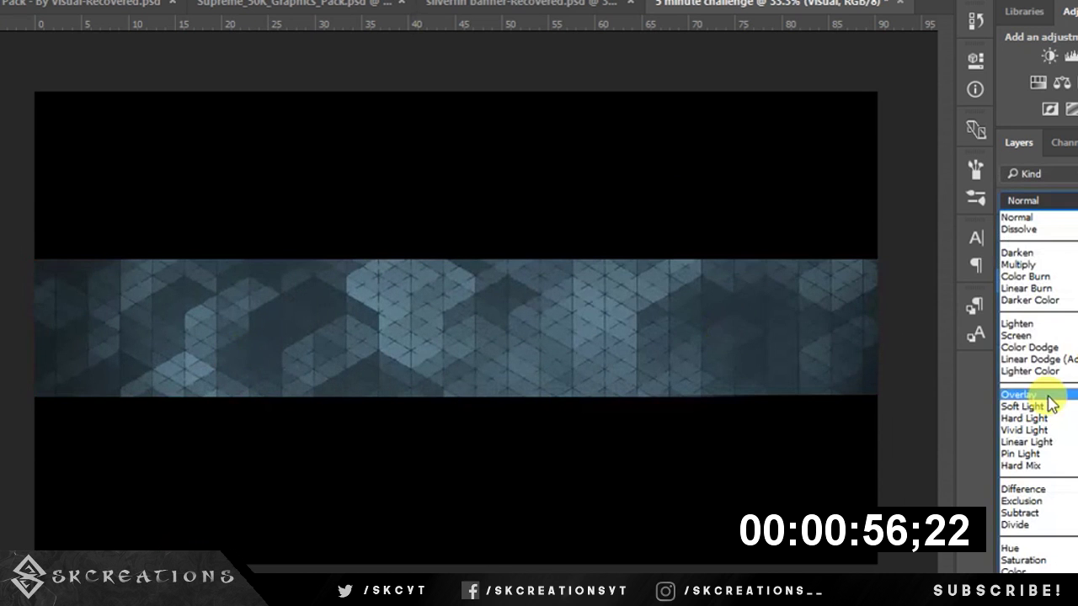
click(1049, 396)
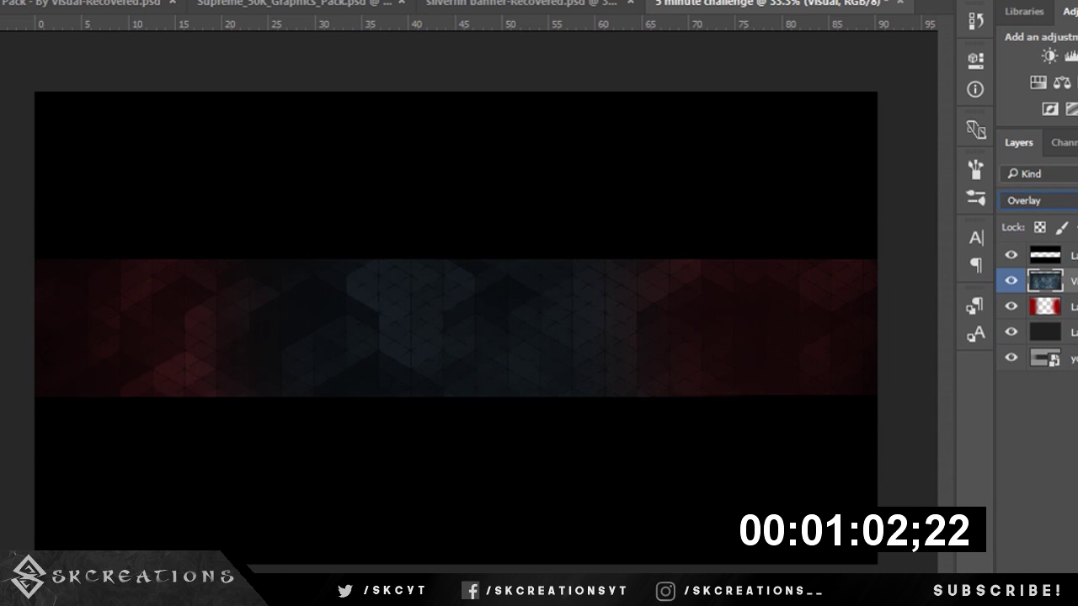
On a new layer, brush a red glow along the band's bottom to its right edge.
key(ctrl+shift+alt+n)
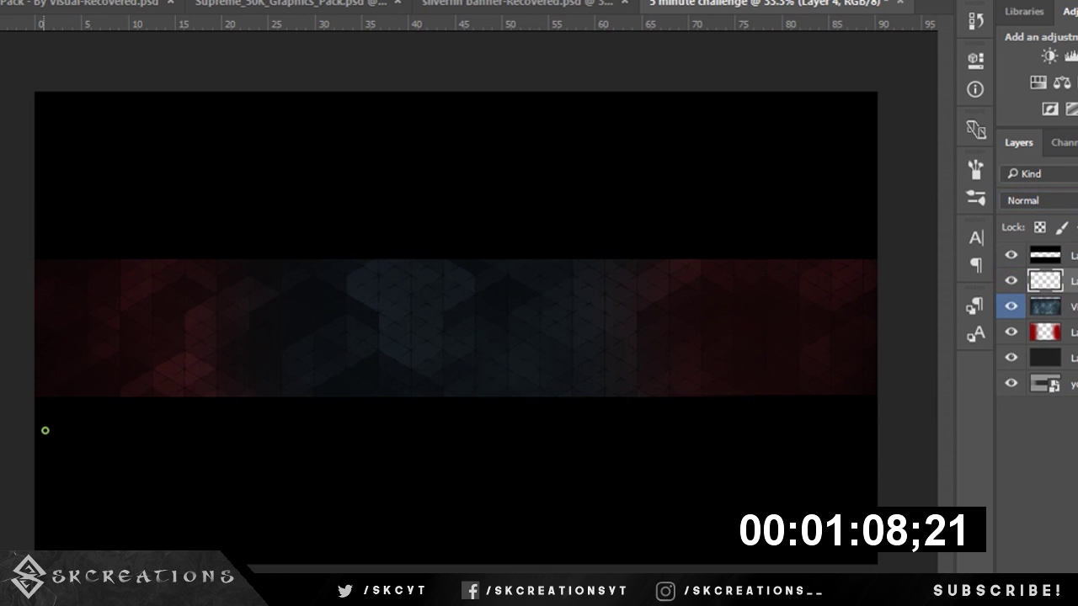
click(1011, 281)
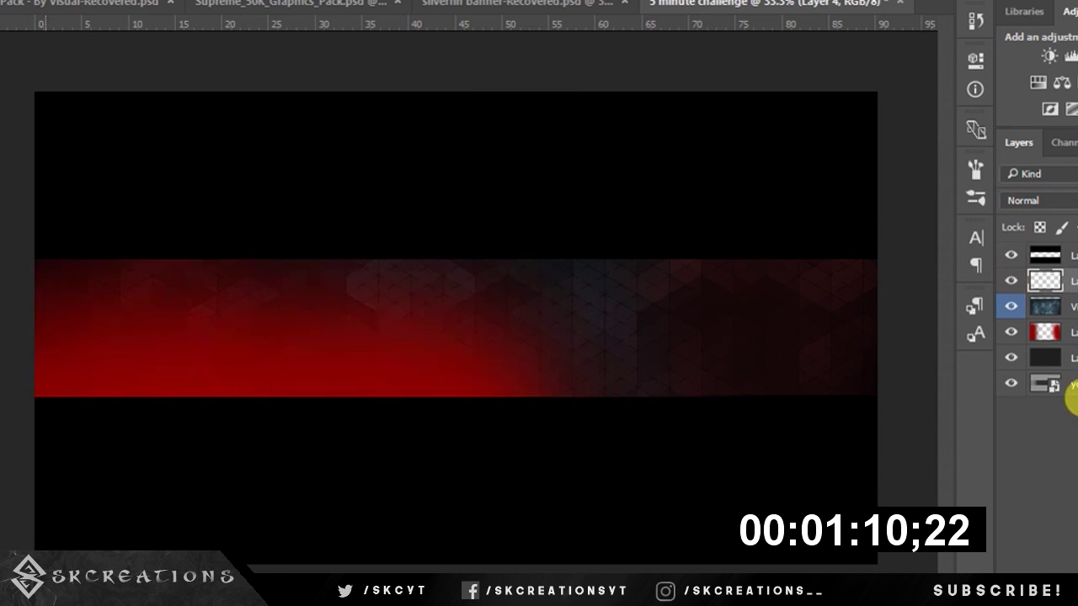
click(673, 399)
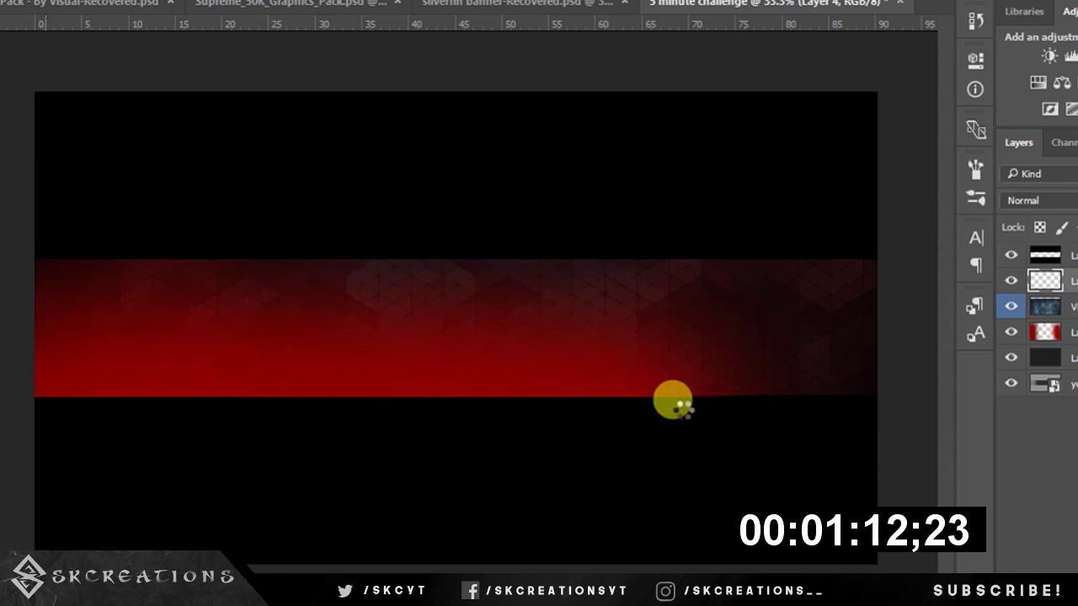
drag(678, 405, 876, 397)
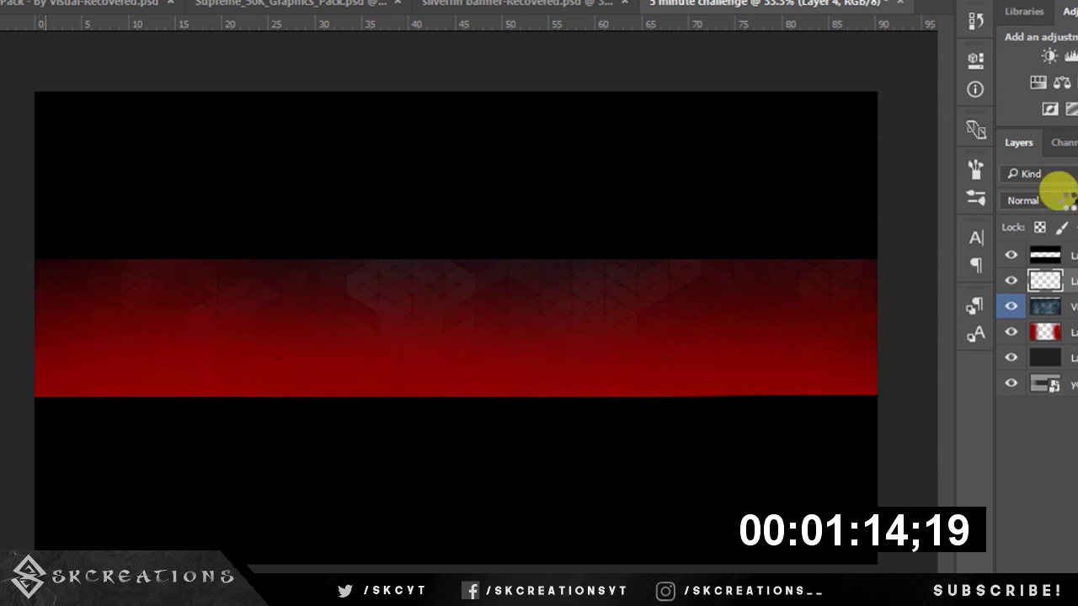
Try Overlay on the red glow layer, revert it to Normal, and add another empty layer.
click(1068, 204)
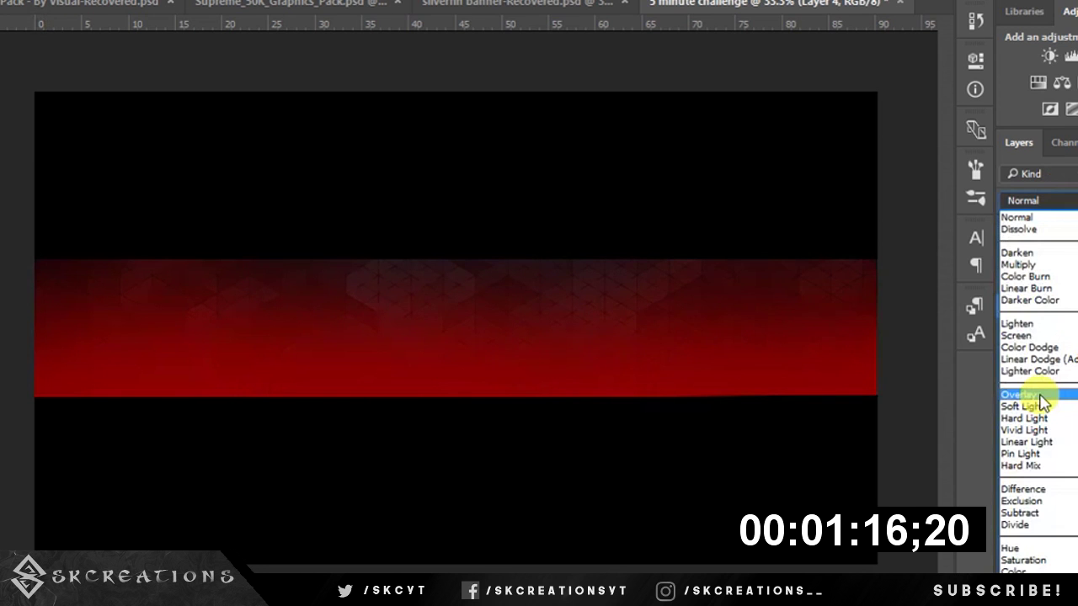
click(1041, 396)
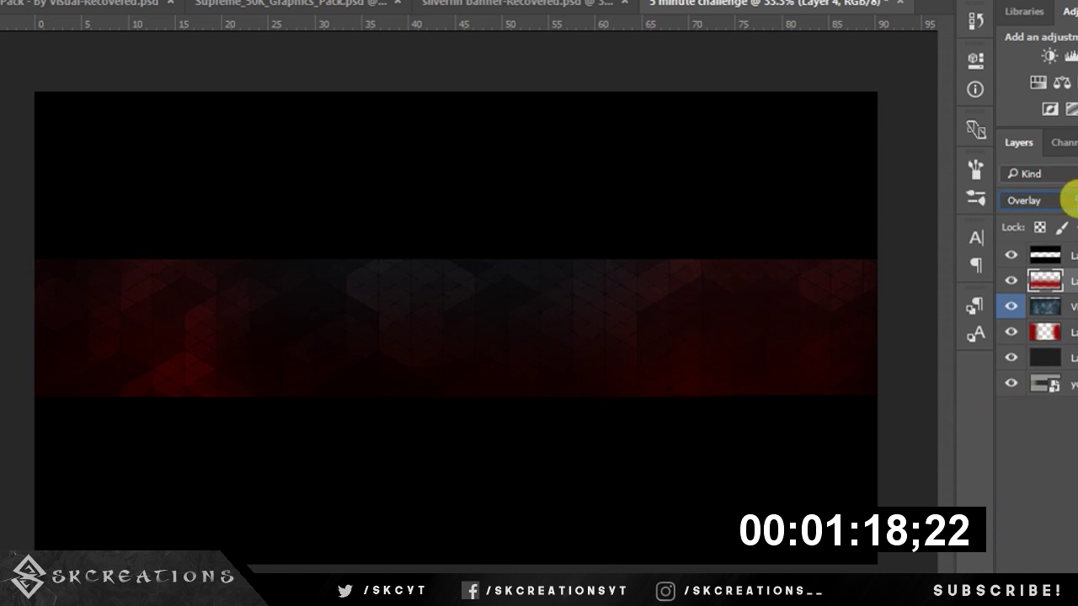
click(1068, 203)
click(1066, 212)
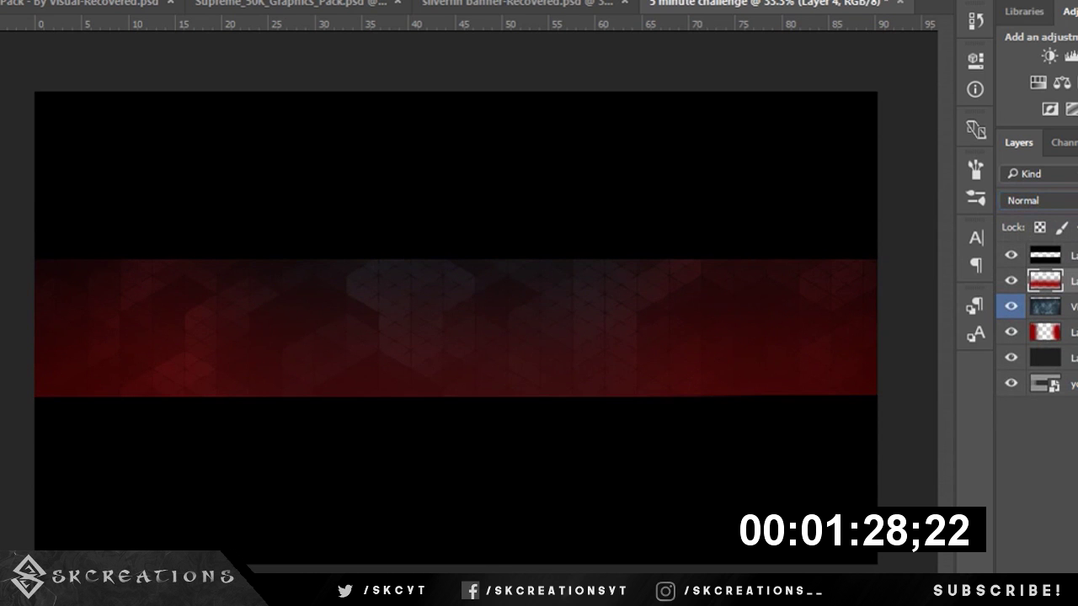
key(shift+alt+o)
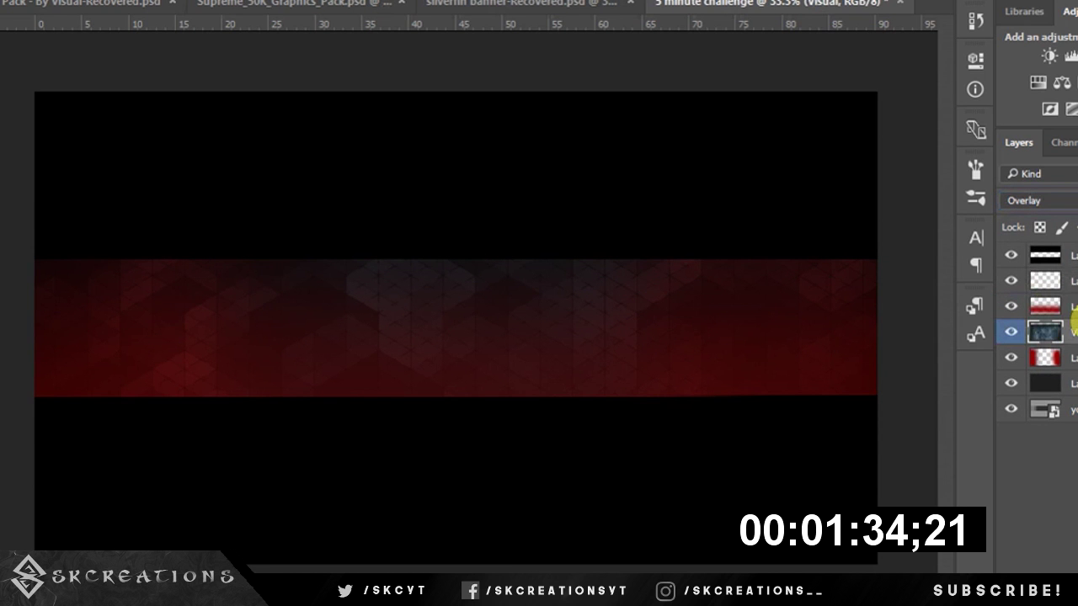
Apply Hue/Saturation to the hexagon pattern with Lightness -36 and Hue -180.
key(ctrl+u)
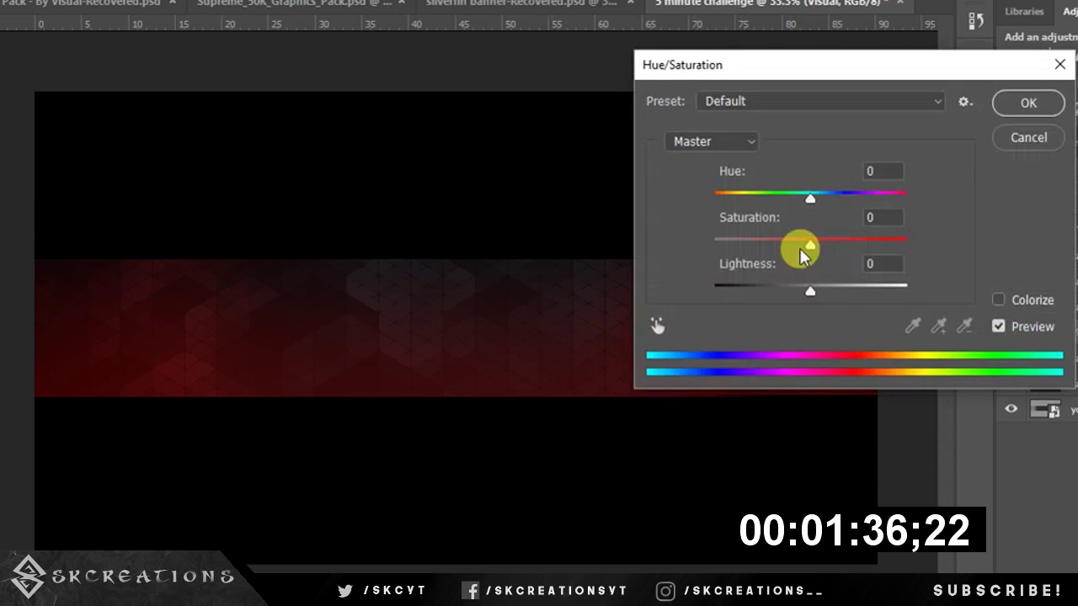
drag(810, 292, 776, 292)
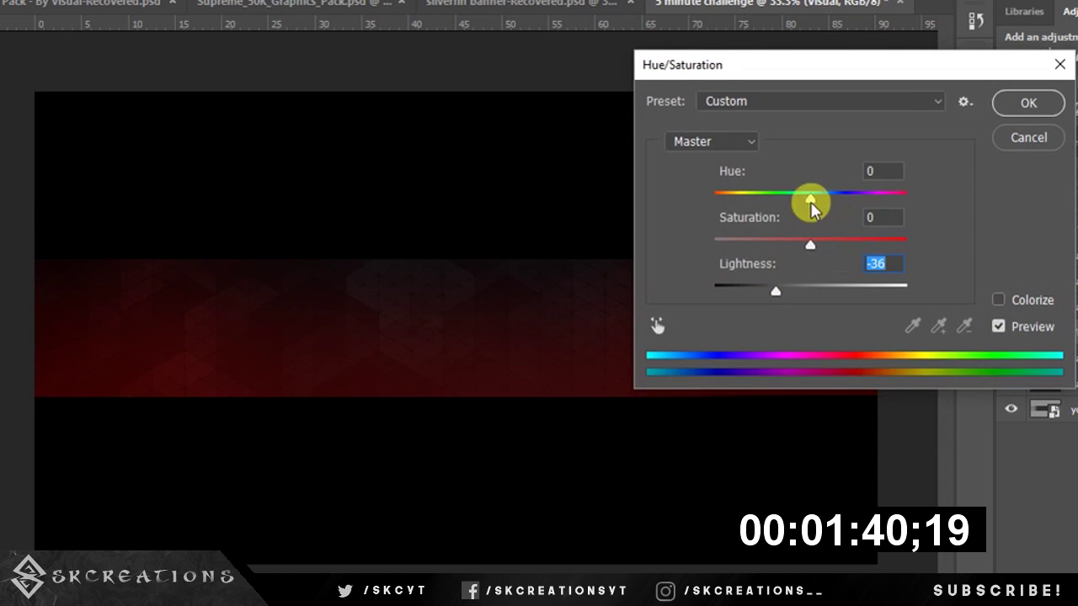
drag(809, 199, 726, 199)
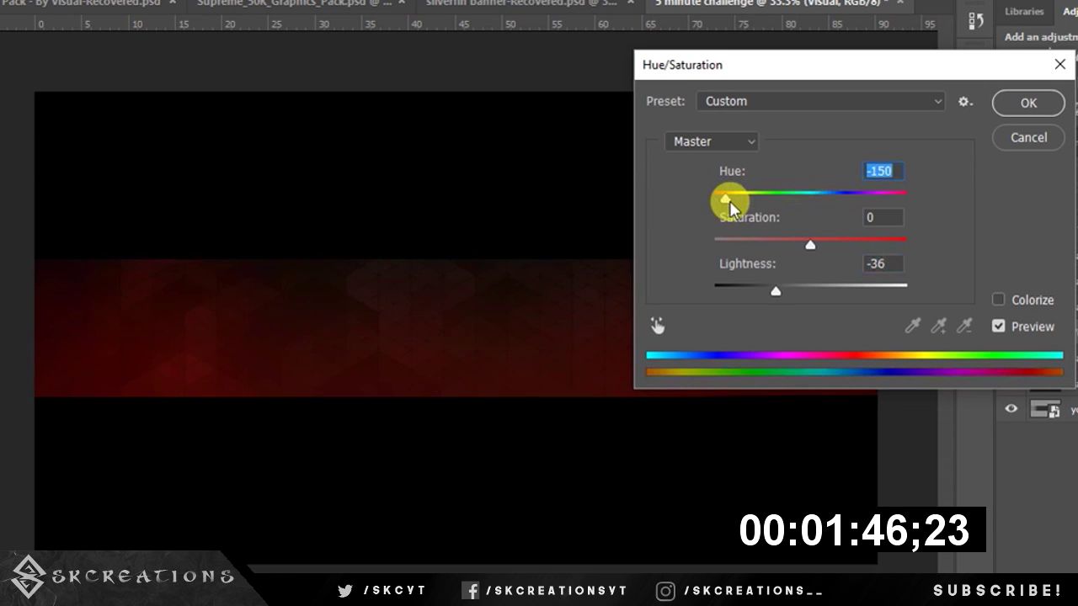
drag(729, 208, 718, 209)
click(1028, 101)
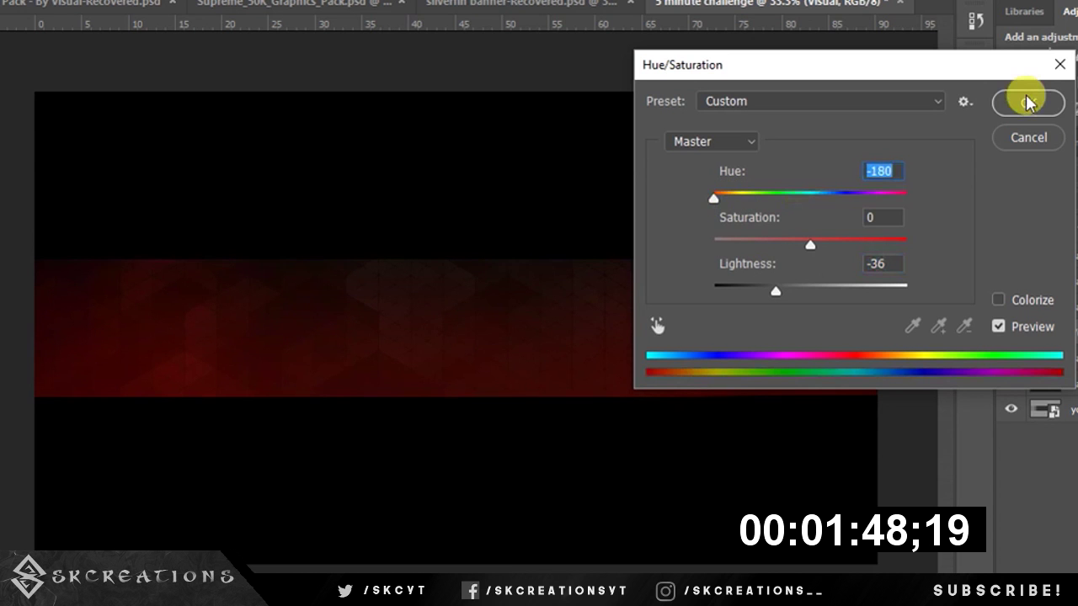
click(1028, 101)
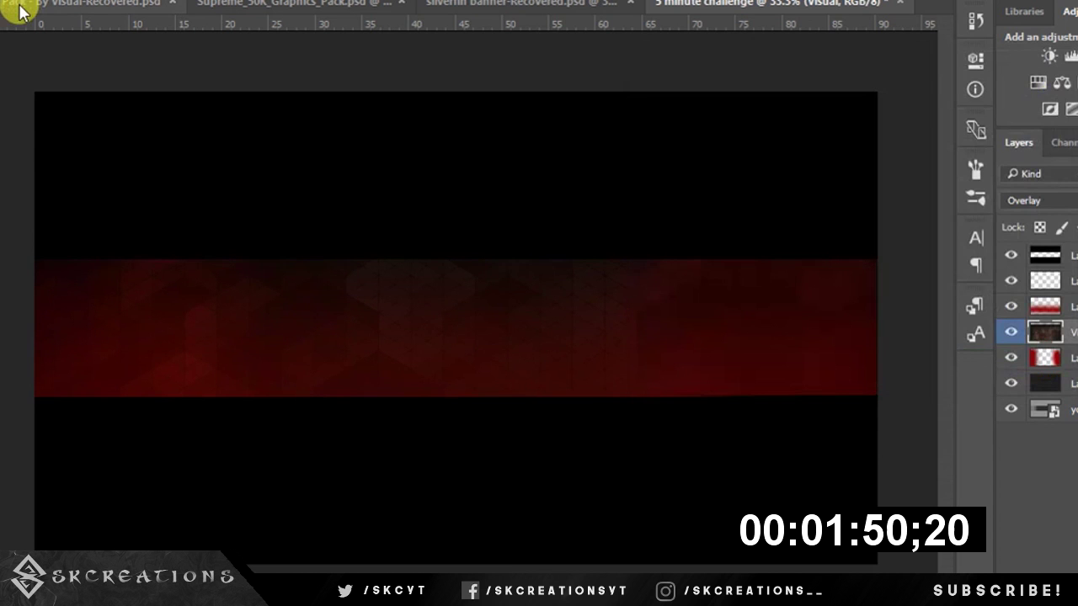
Show only the red hexagon texture layer, then return to the banner with Layer 5 selected.
click(19, 5)
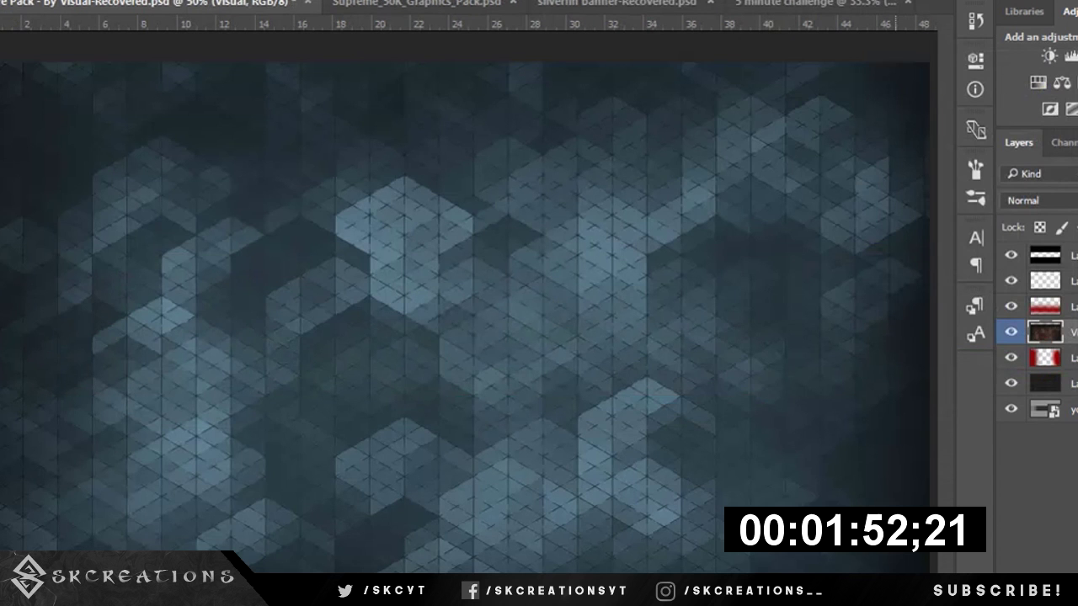
click(1007, 263)
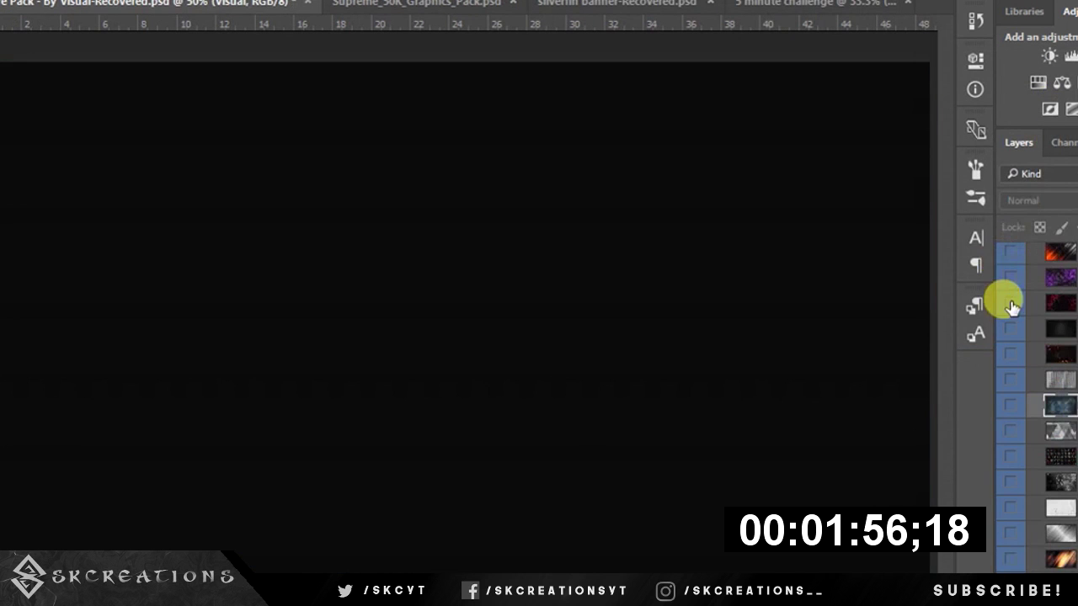
click(1011, 303)
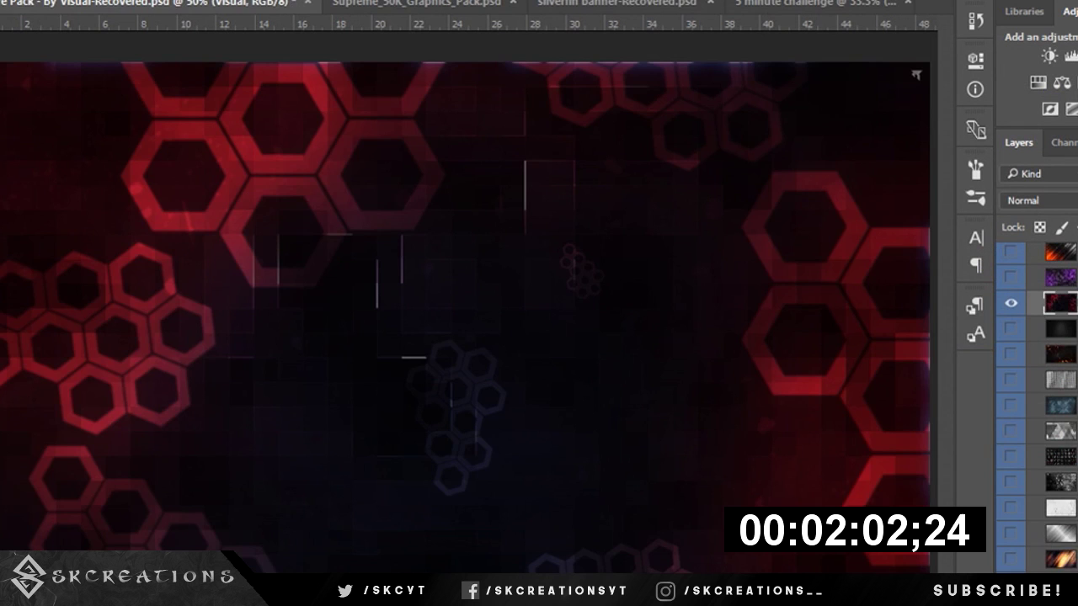
key(ctrl+shift+Tab)
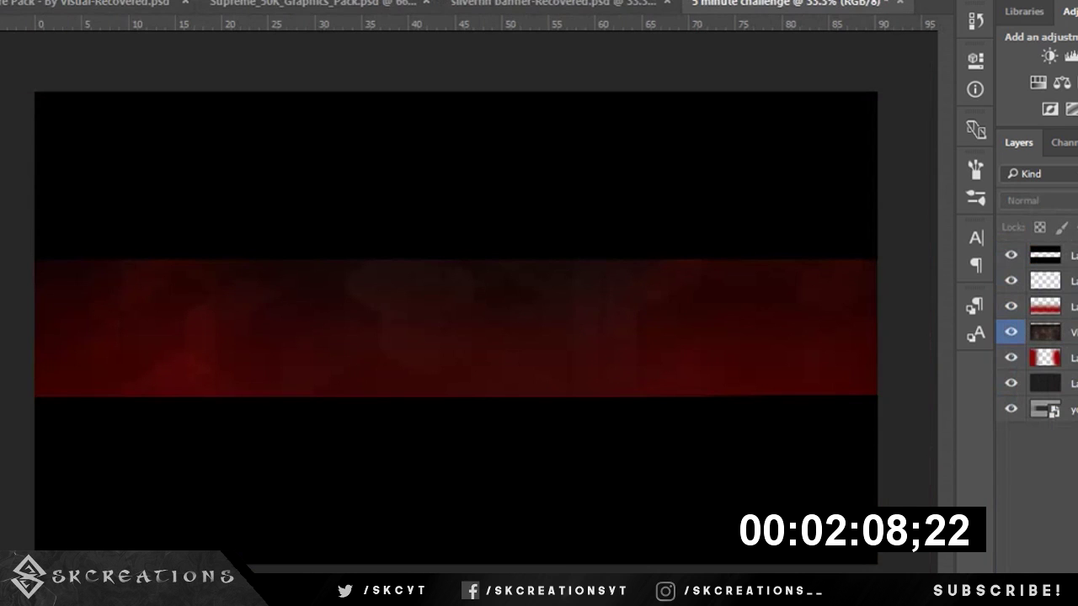
key(alt+])
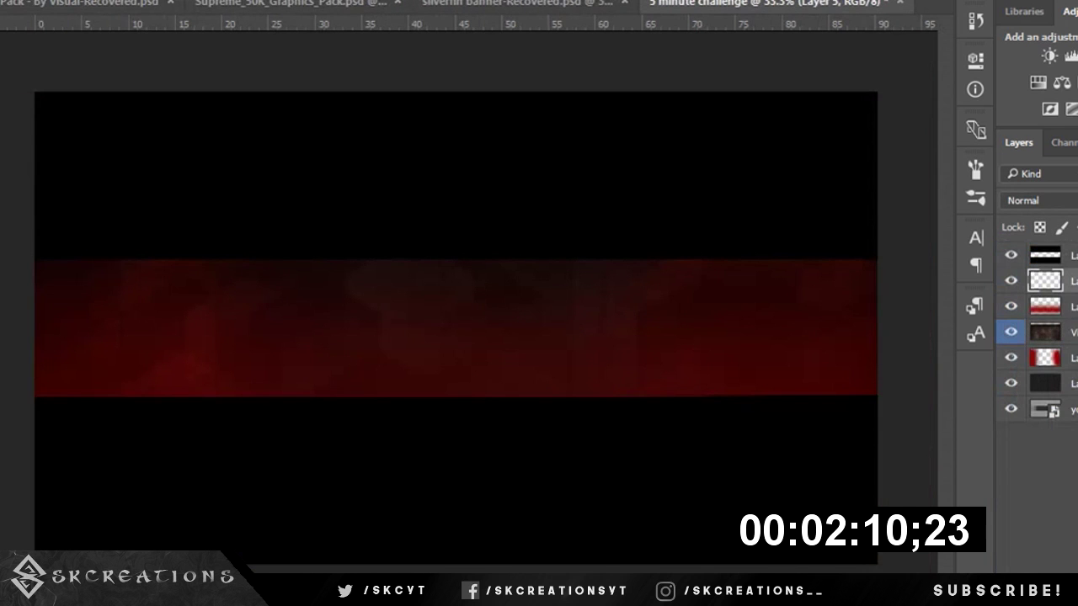
On a new layer, stamp a ~1763 px red hexagon brush over the band's left end.
key(ctrl+shift+alt+n)
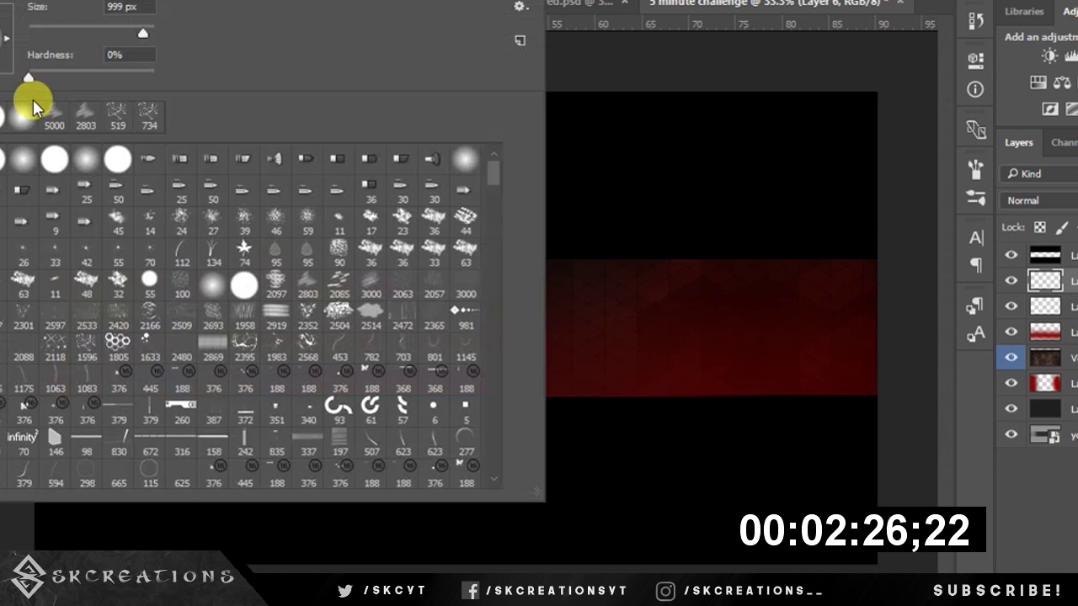
double_click(120, 345)
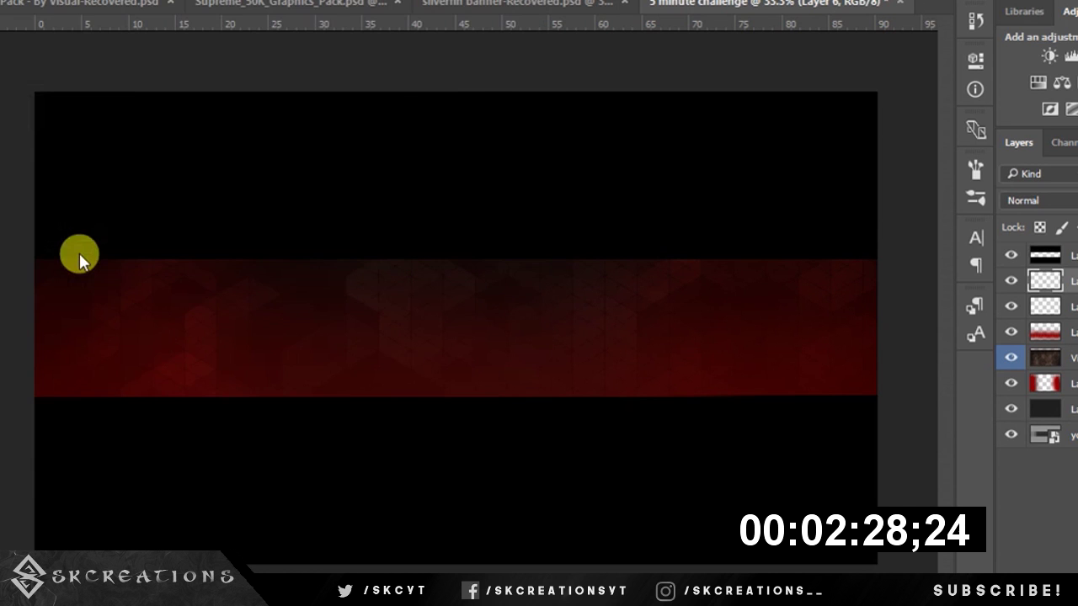
alt+right_click(163, 283)
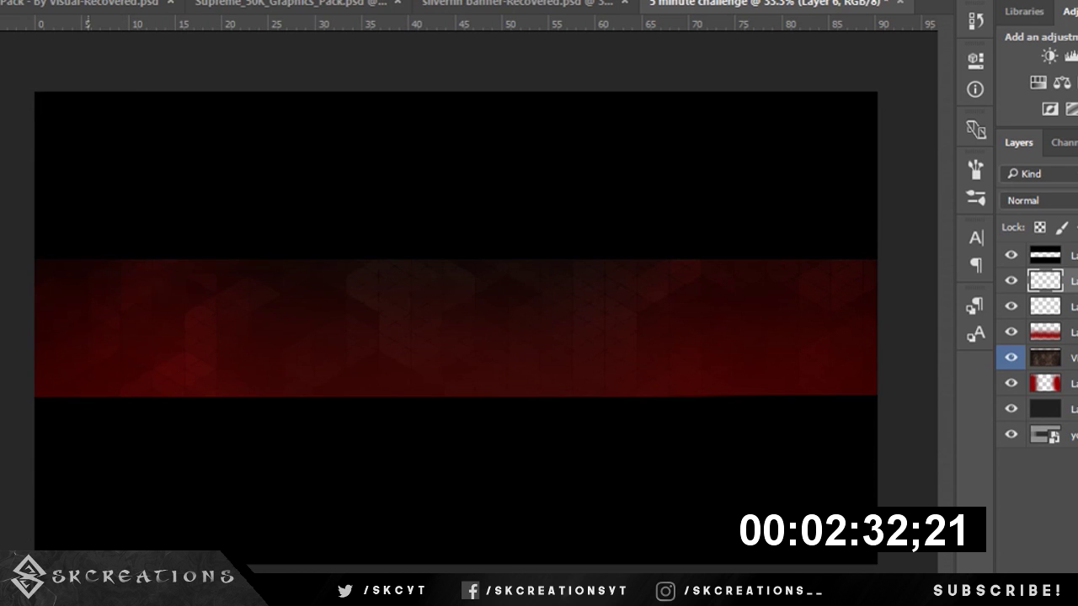
click(144, 320)
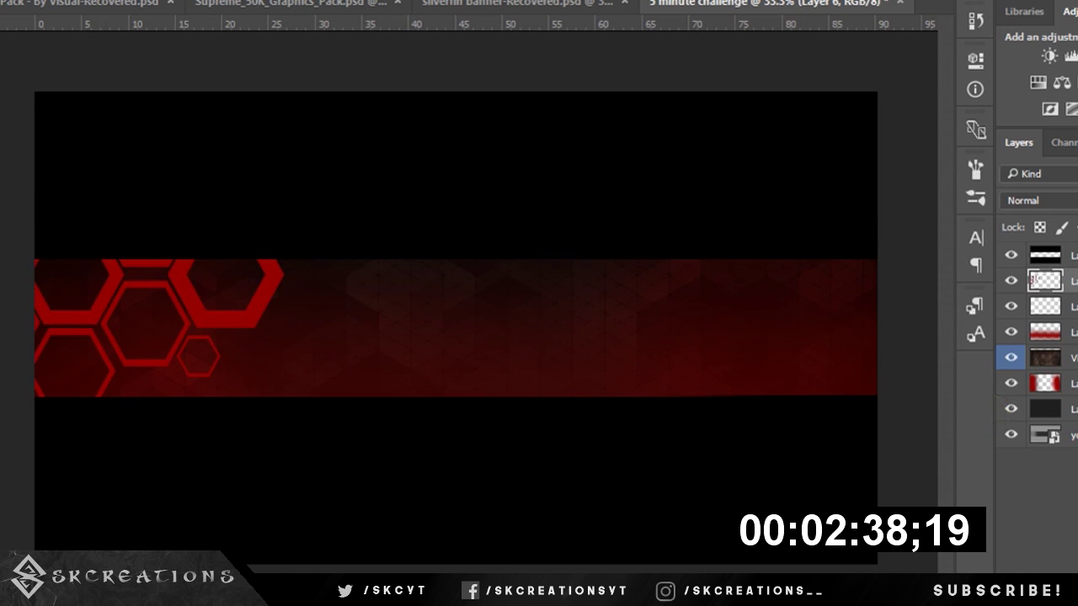
Stamp white hexagons on a new layer, rotate them ~18°, shift right, and set Overlay blending.
key(ctrl+shift+alt+n)
click(855, 396)
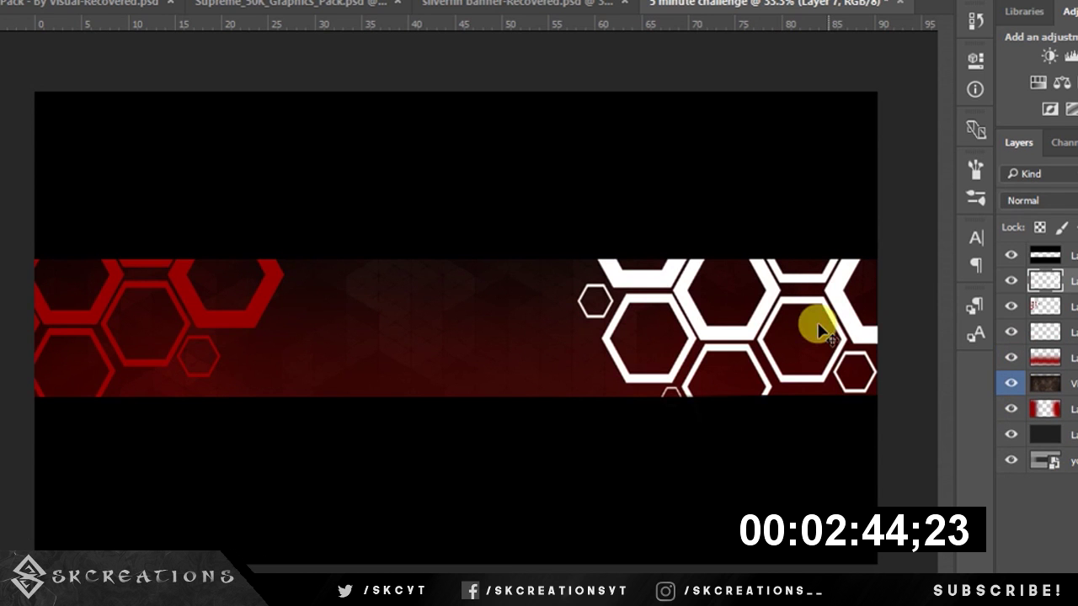
key(ctrl+t)
drag(822, 458, 768, 459)
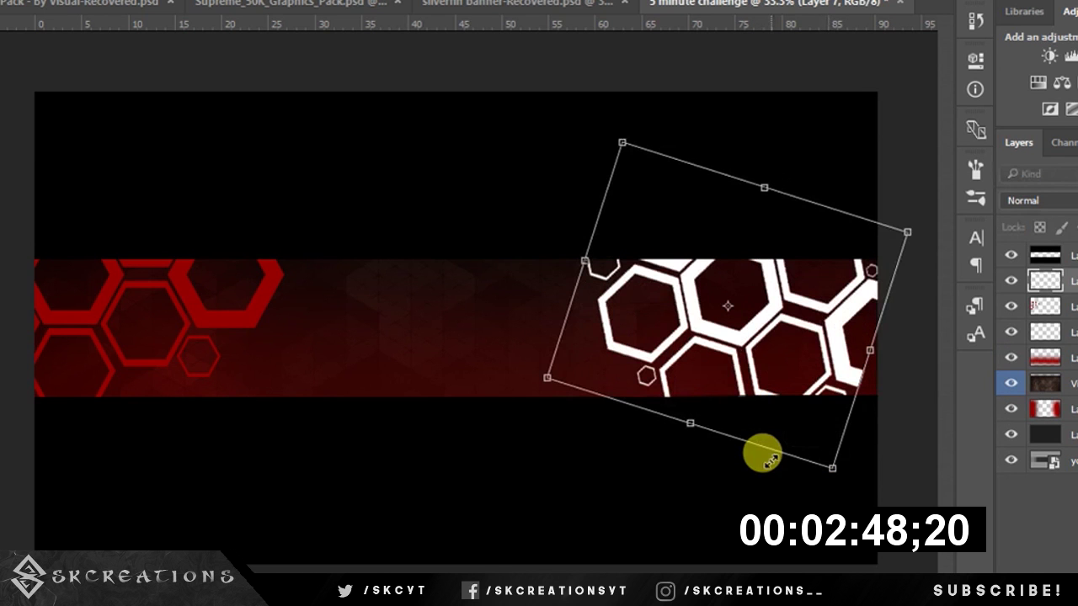
key(Return)
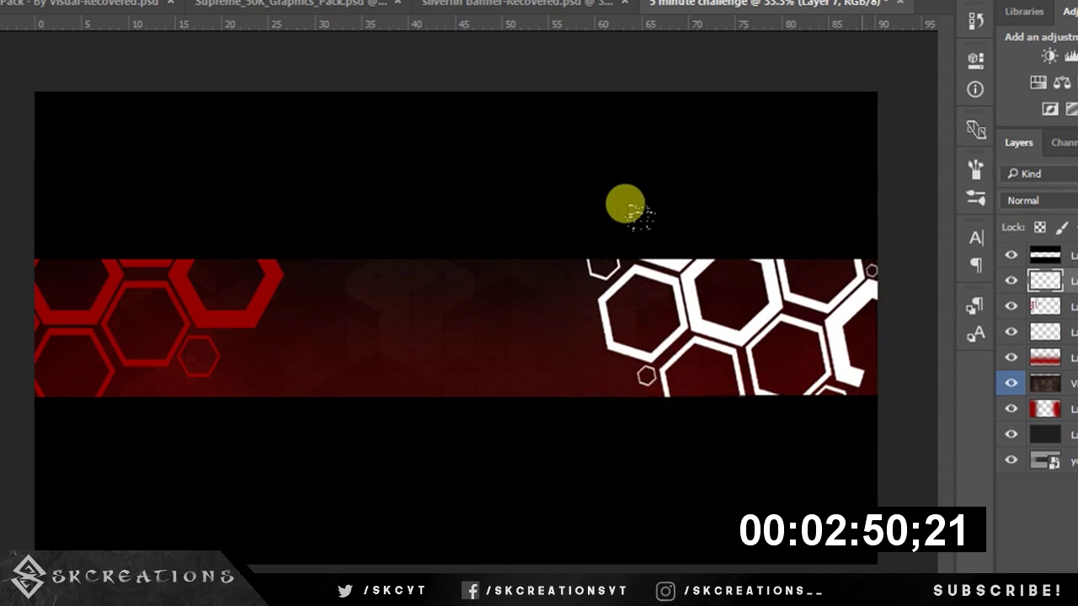
drag(792, 334, 828, 333)
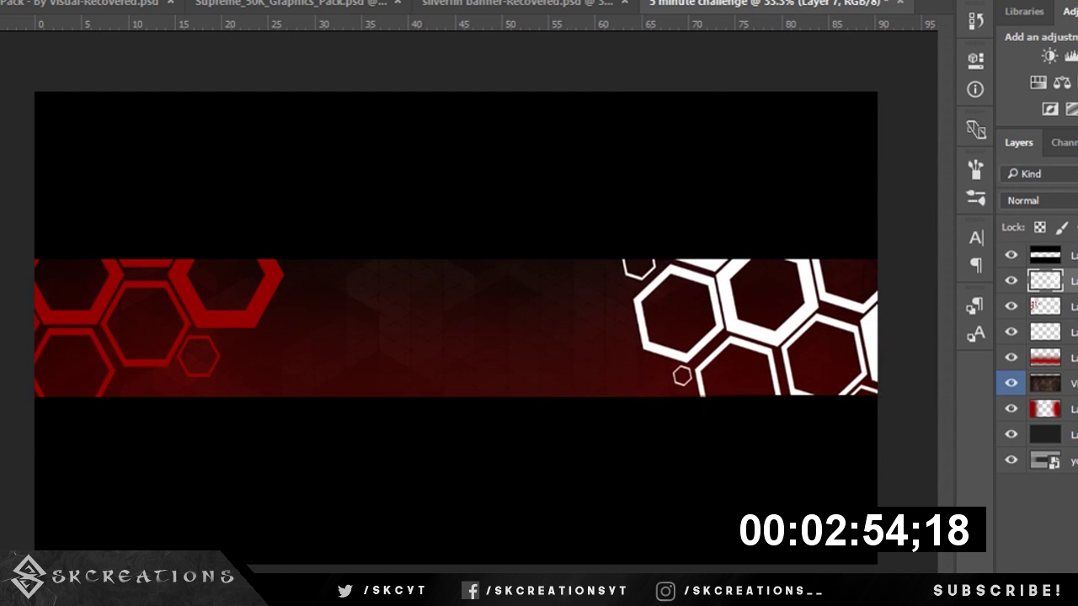
click(1031, 201)
click(1059, 396)
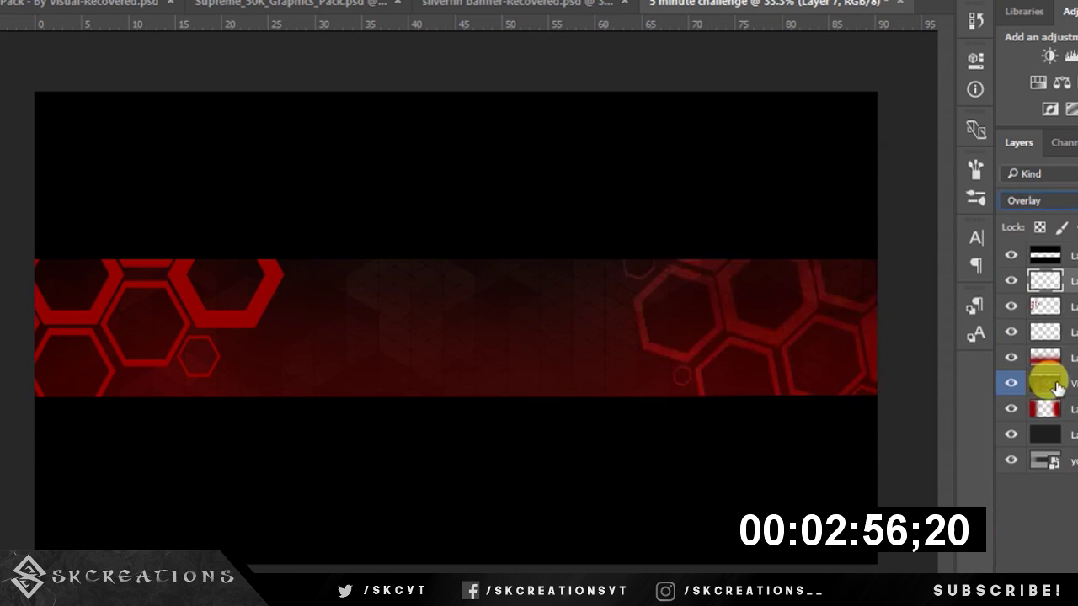
Set the left red hexagon layer to Overlay blending and bring up its Hue/Saturation adjustment.
click(1073, 307)
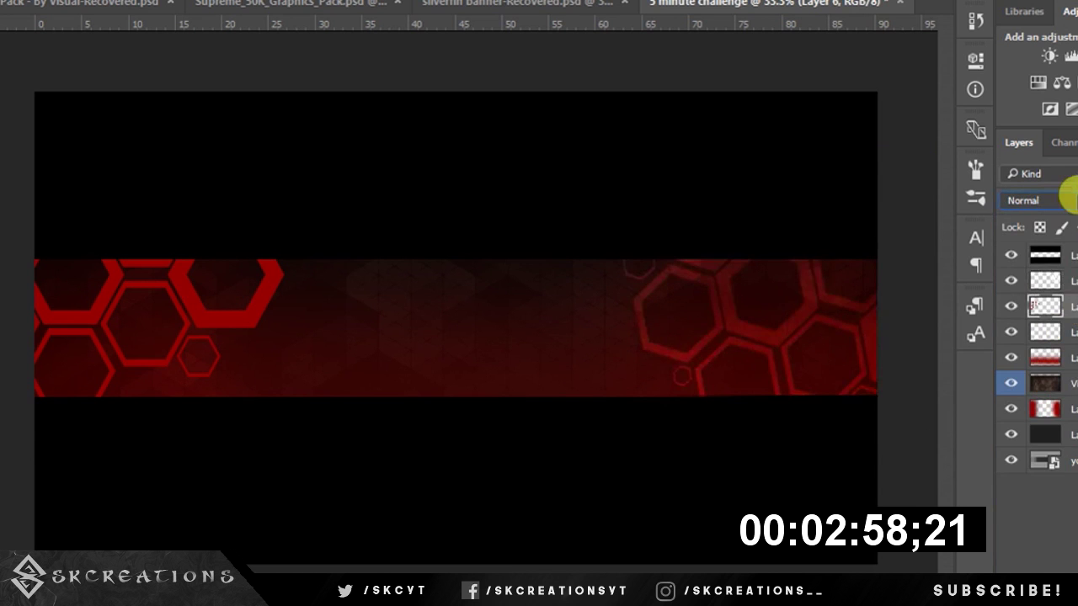
click(1040, 200)
click(1021, 396)
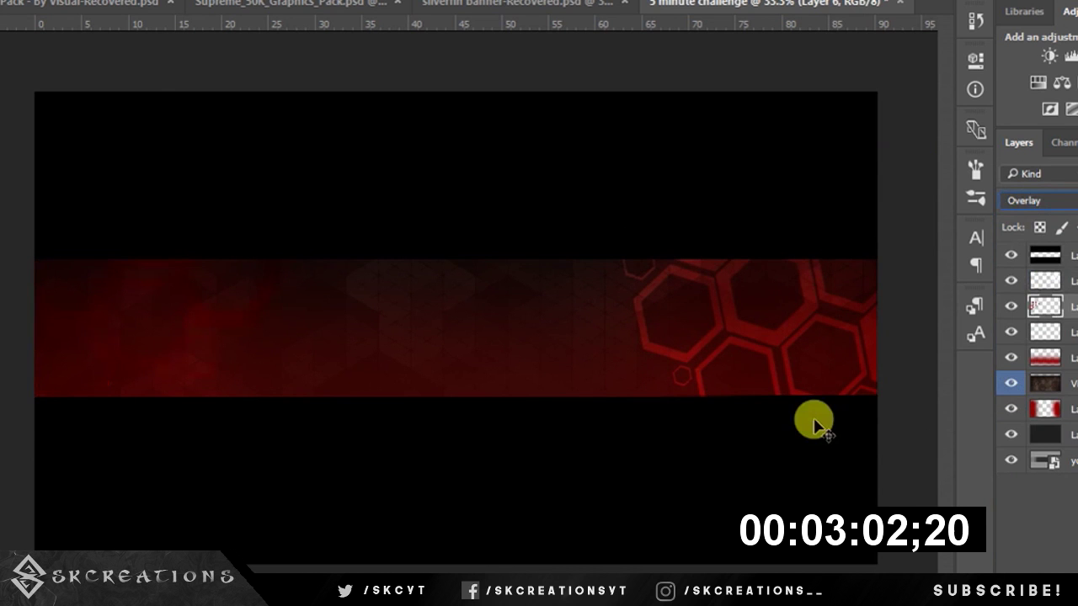
drag(815, 422, 757, 422)
key(ctrl+t)
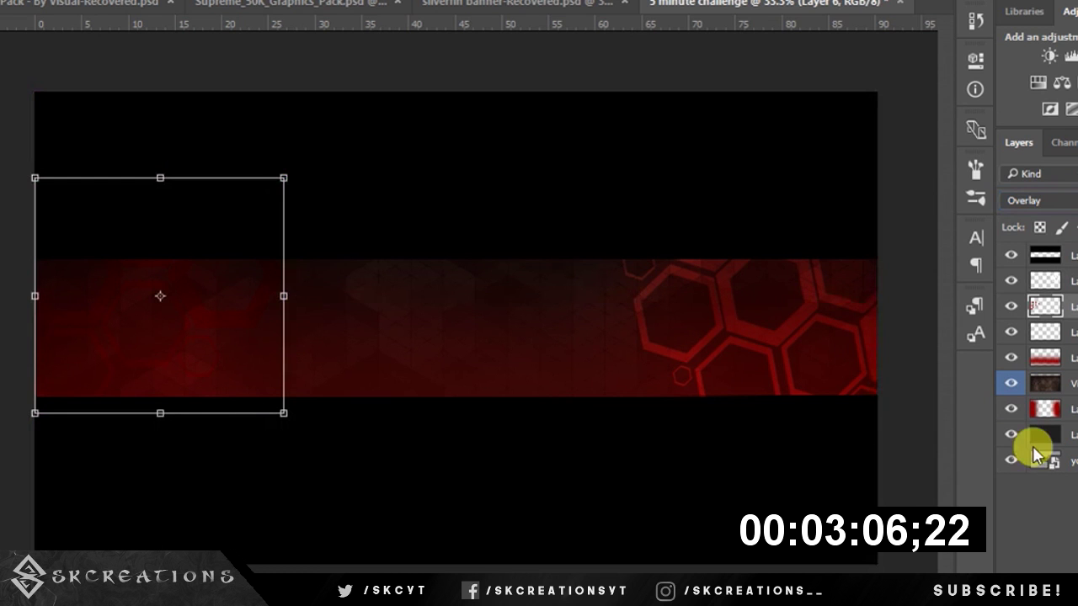
key(Return)
key(ctrl+u)
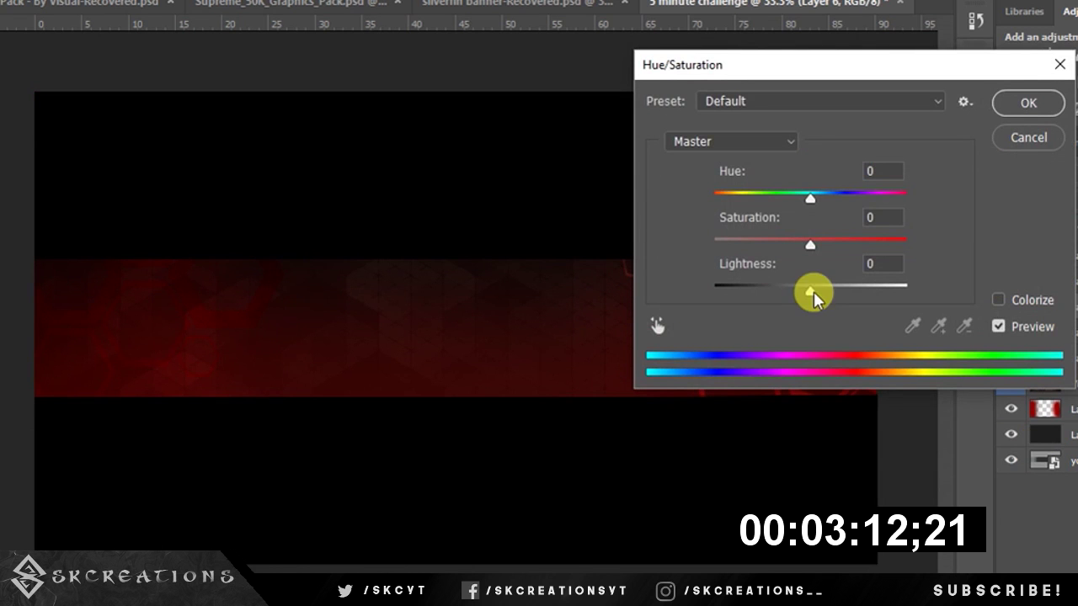
Raise the left hexagons' Lightness to +100, then trial-erase the right hexagons and undo it.
drag(812, 293, 907, 292)
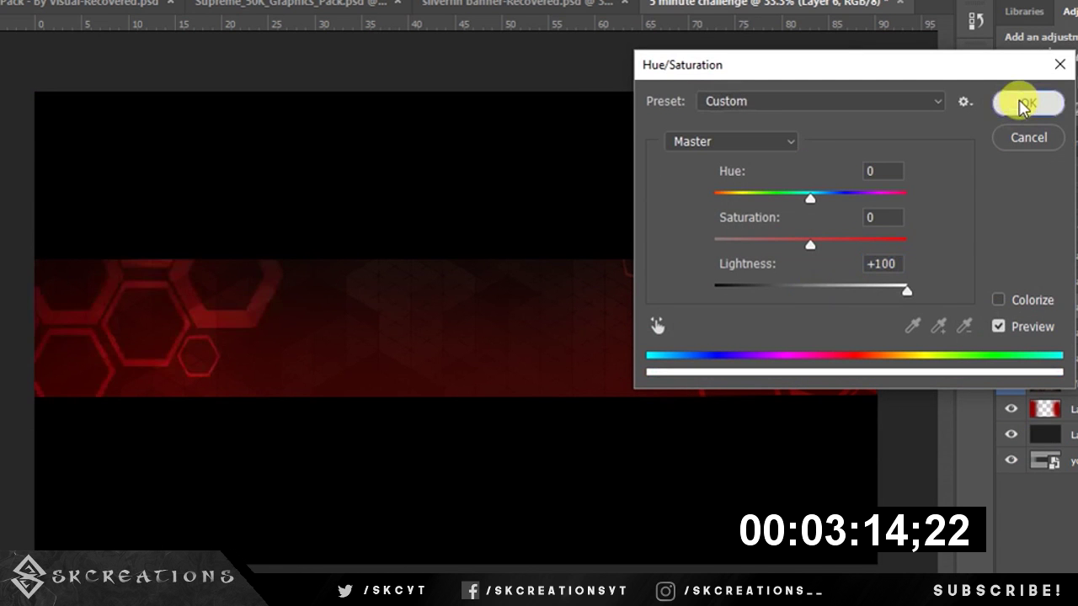
click(1022, 105)
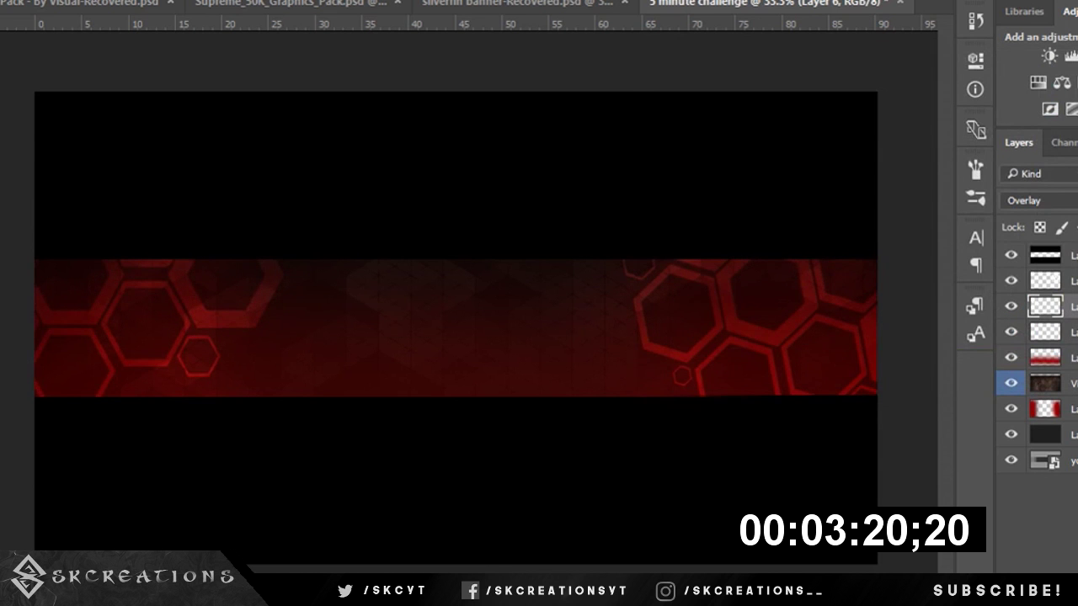
key(alt+bracketright)
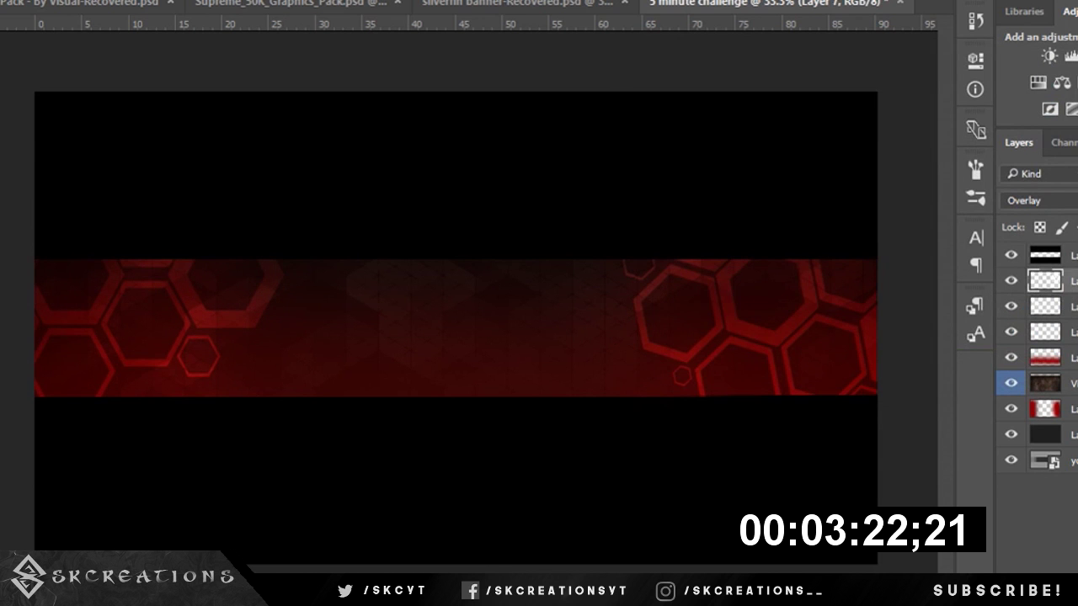
mouse_move(640, 295)
mouse_down()
mouse_move(737, 290)
mouse_move(850, 362)
mouse_up()
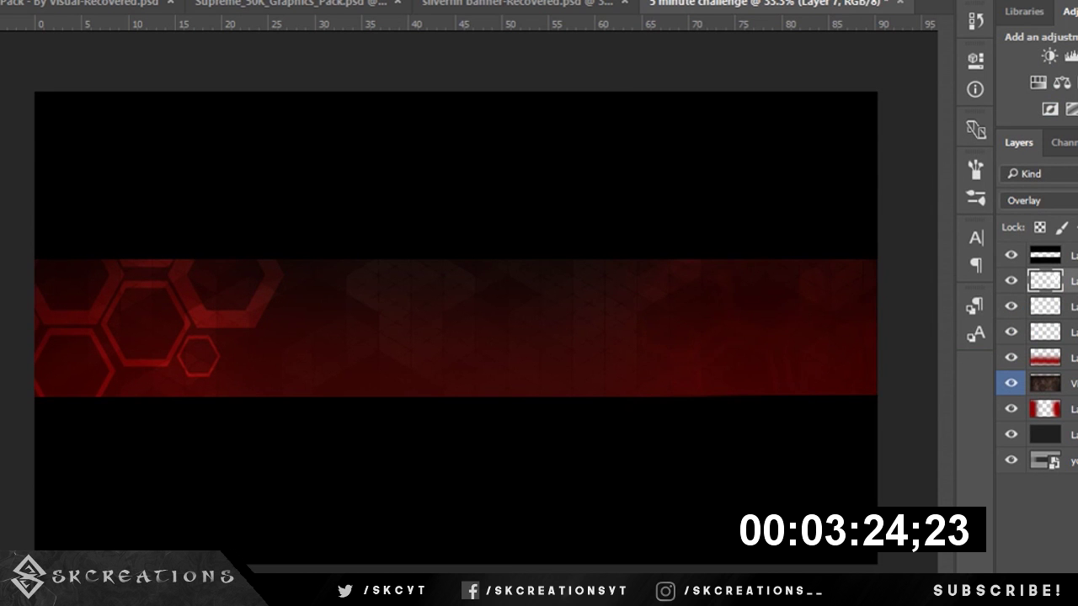
key(ctrl+z)
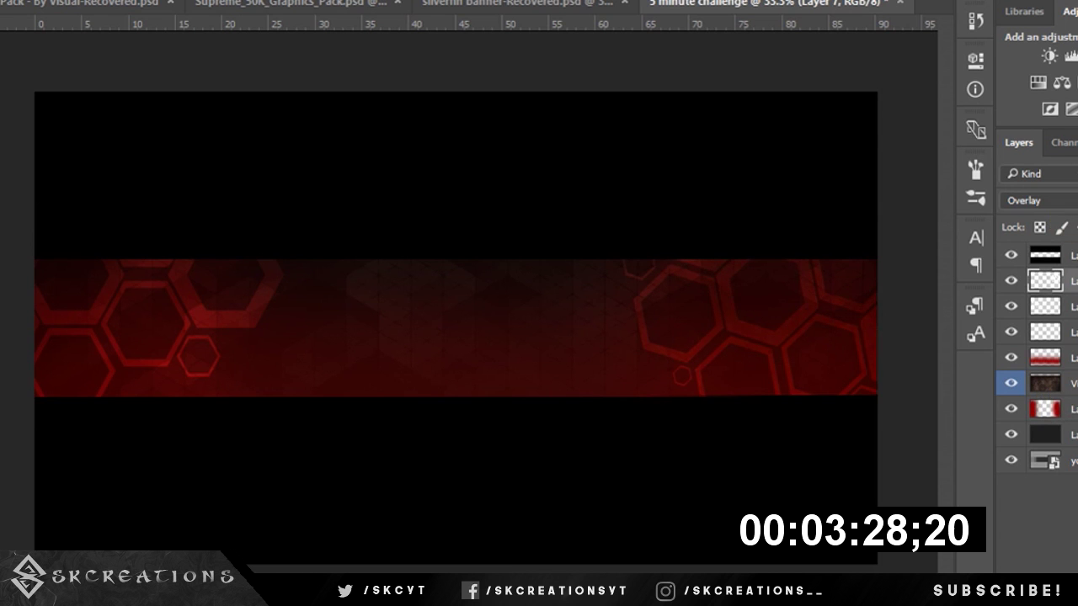
Step between the two hexagon layers and add a new empty layer above the right one.
key(alt+bracketleft)
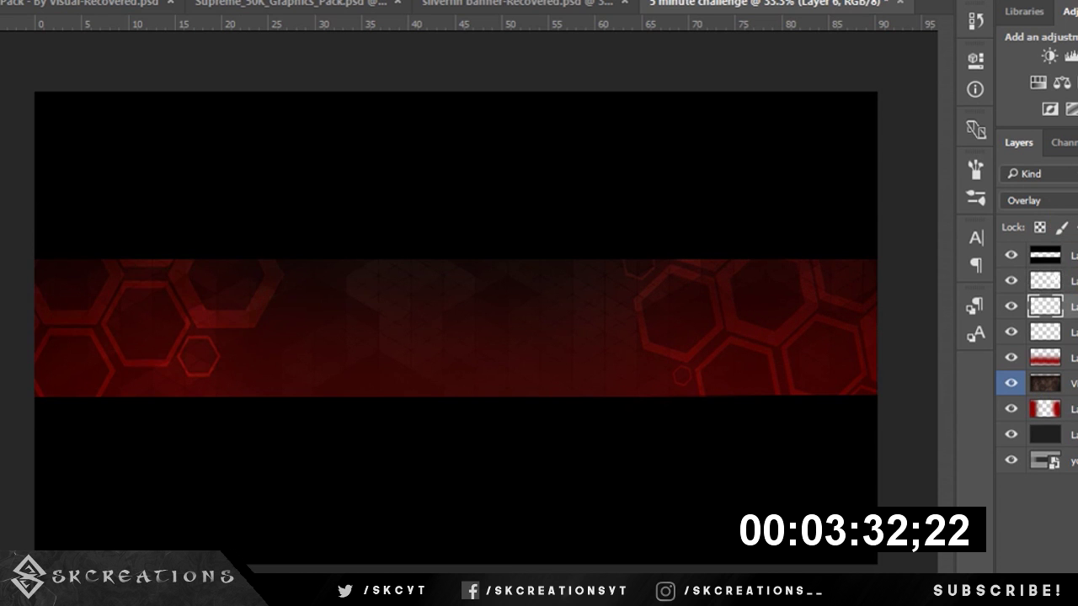
key(alt+bracketright)
key(ctrl+shift+alt+n)
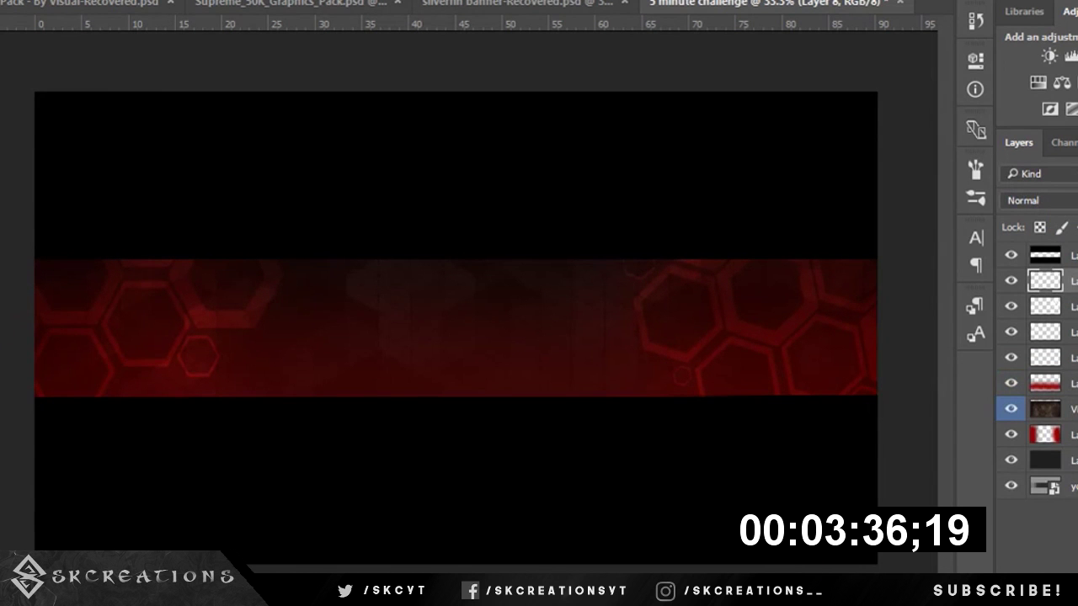
Browse the Filter menu without applying anything, then pick the 2085 px streak brush preset.
click(232, 0)
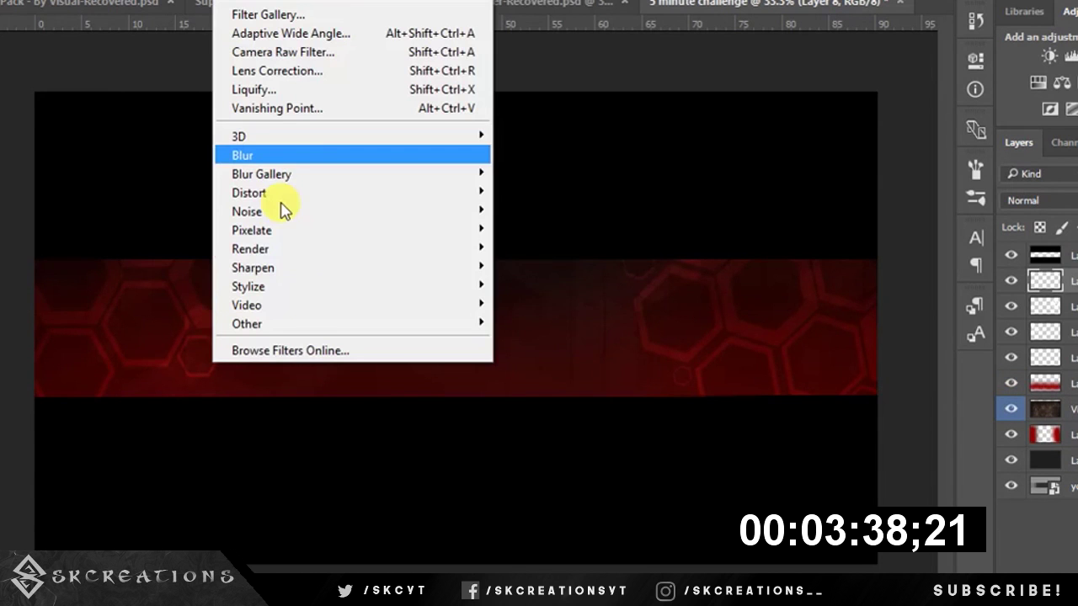
click(872, 308)
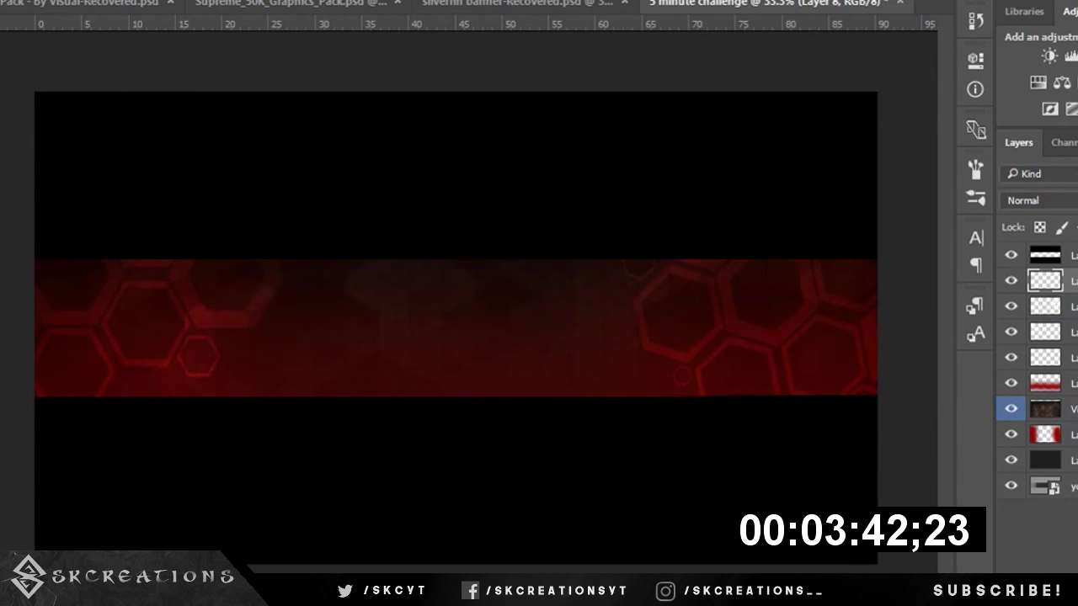
right_click(119, 252)
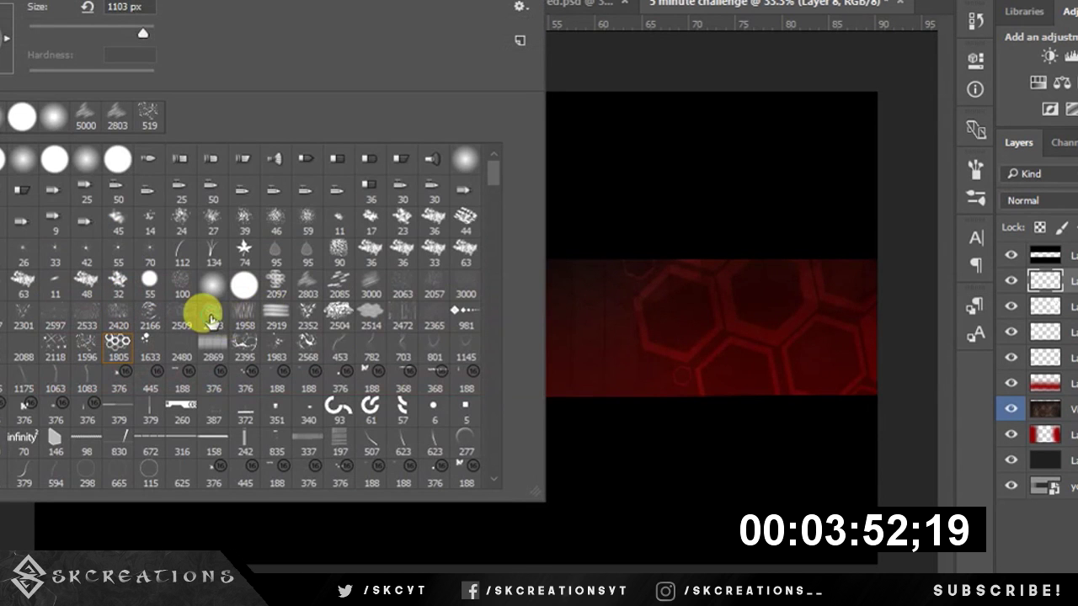
click(211, 313)
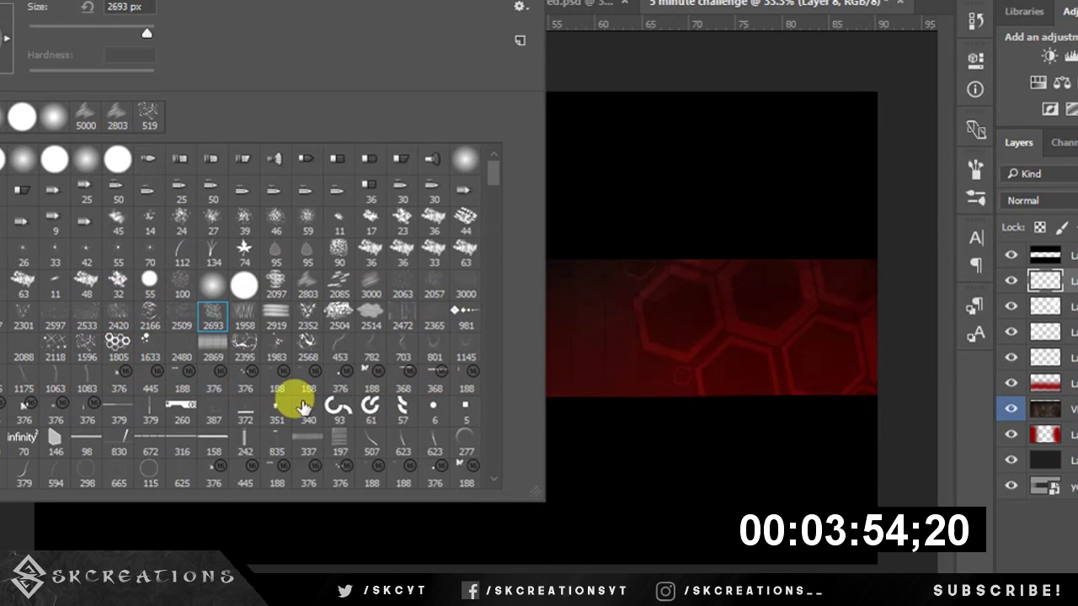
click(54, 315)
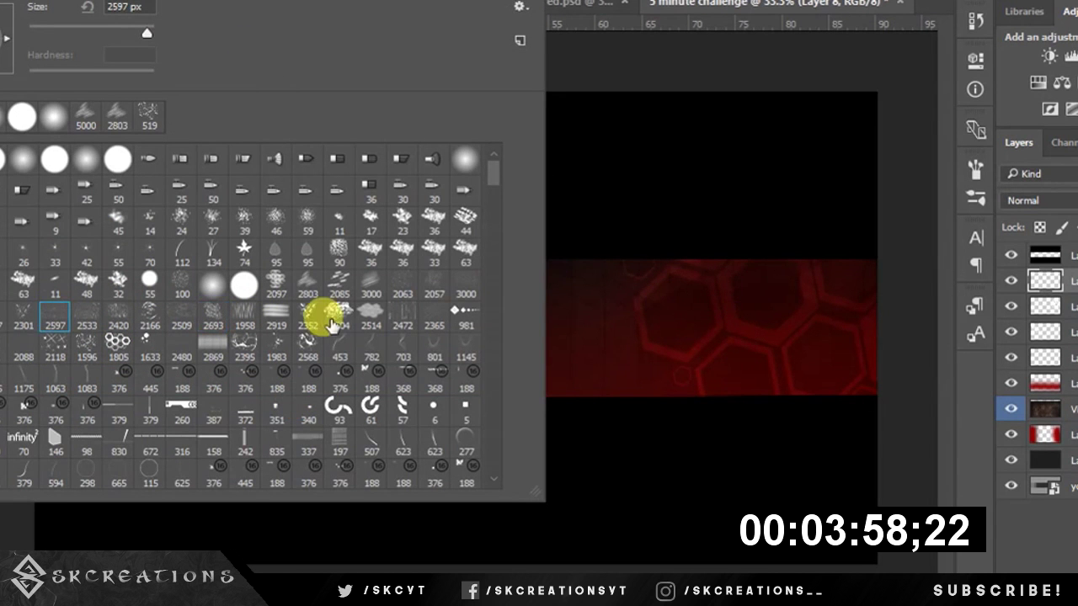
click(277, 324)
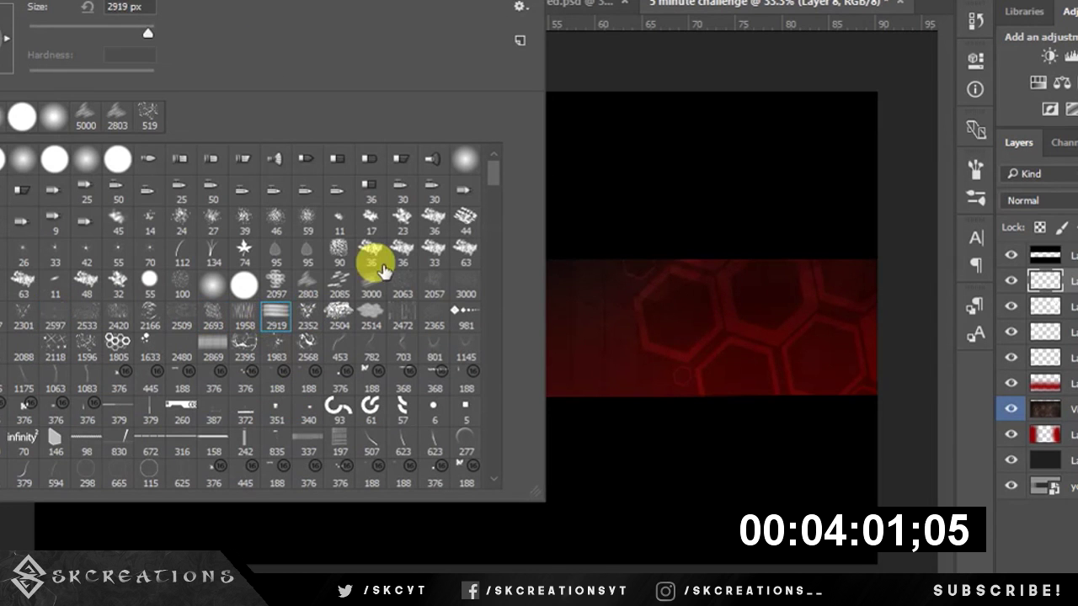
click(338, 292)
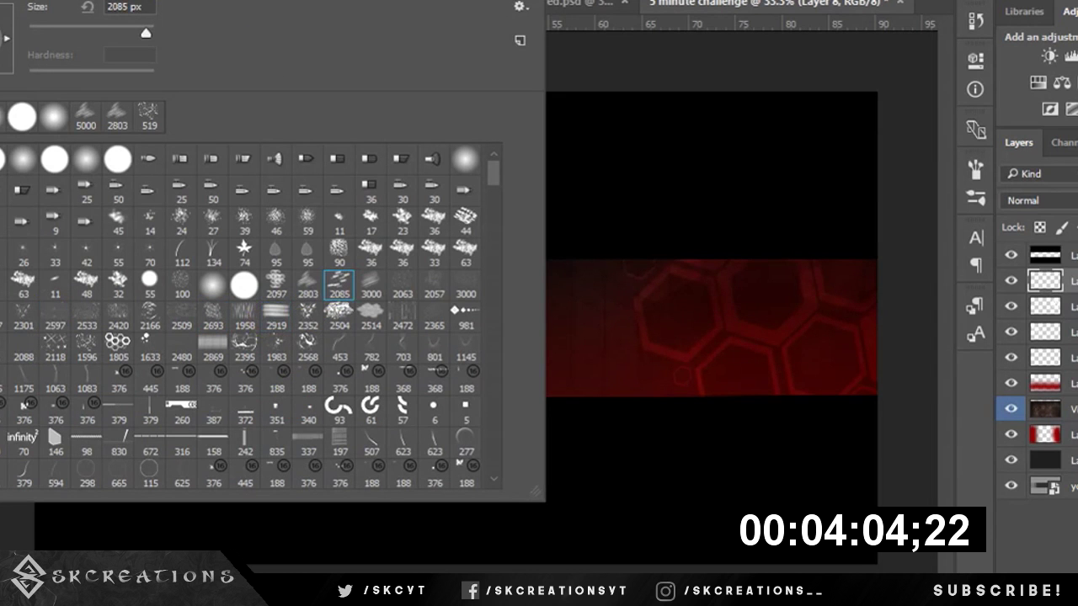
click(344, 49)
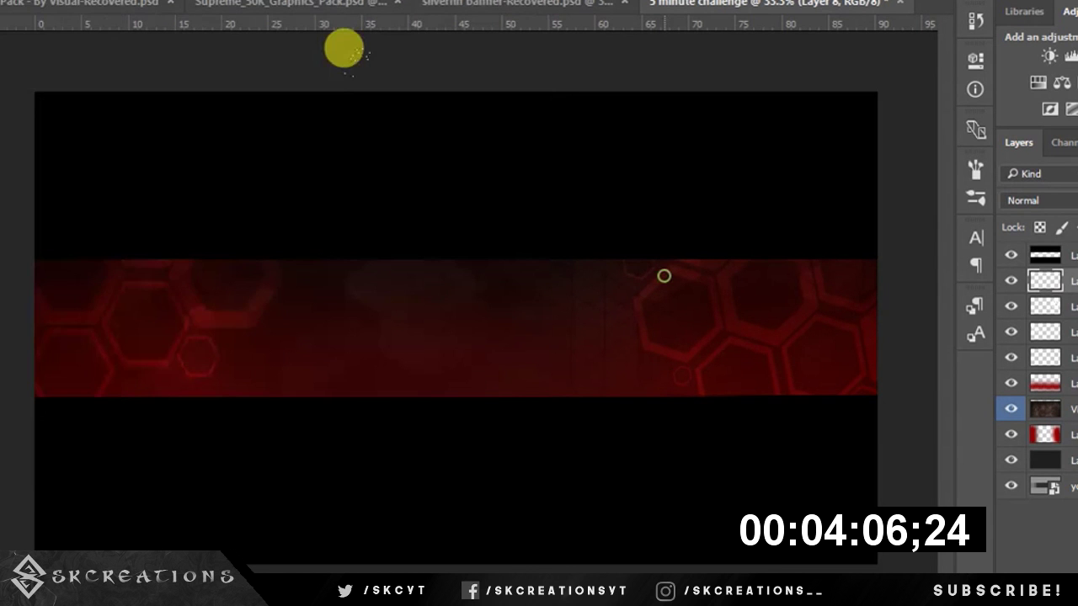
Stamp light streaks over both band halves, blend them with Overlay, and add two empty layers.
click(663, 276)
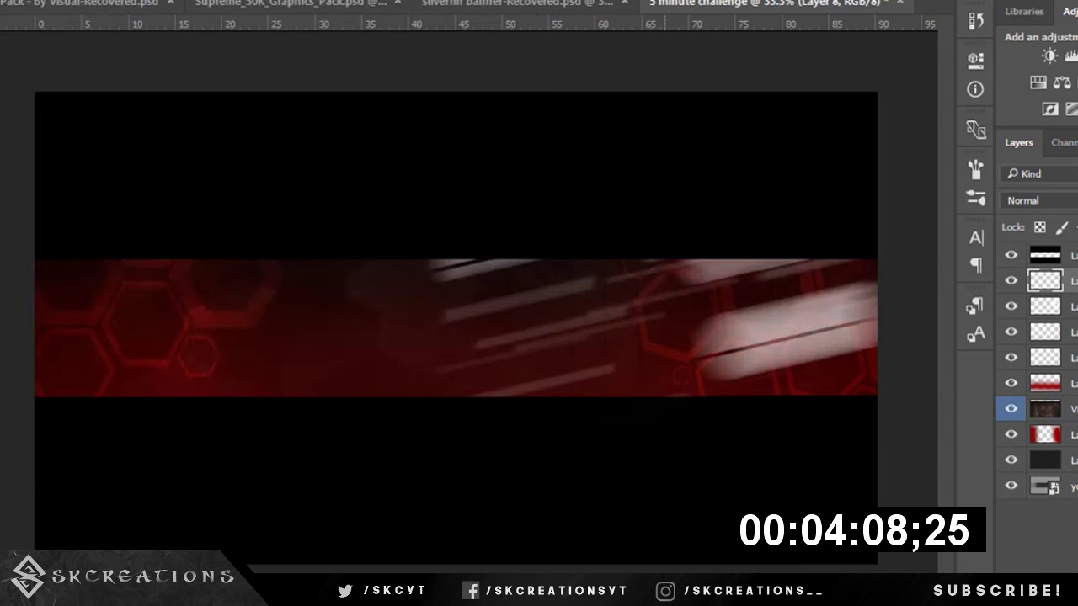
click(252, 307)
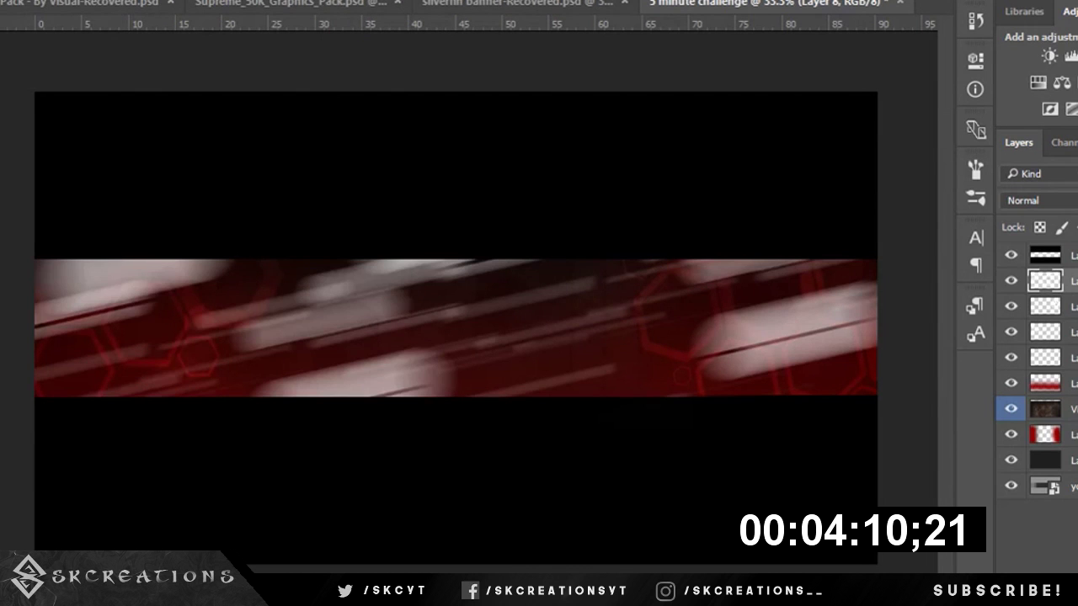
click(1036, 201)
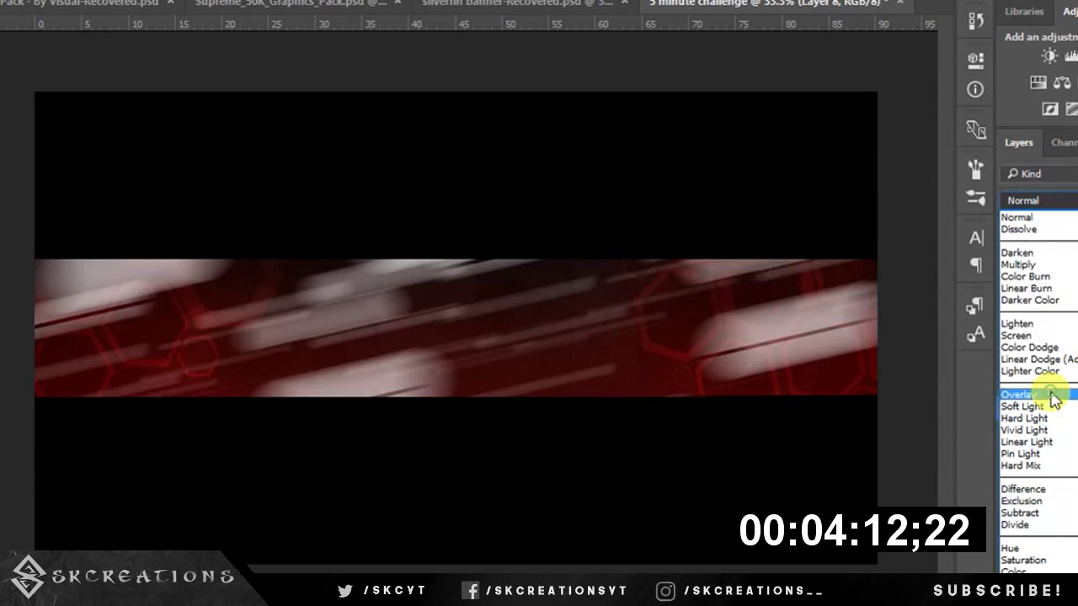
click(1054, 396)
key(ctrl+shift+alt+n)
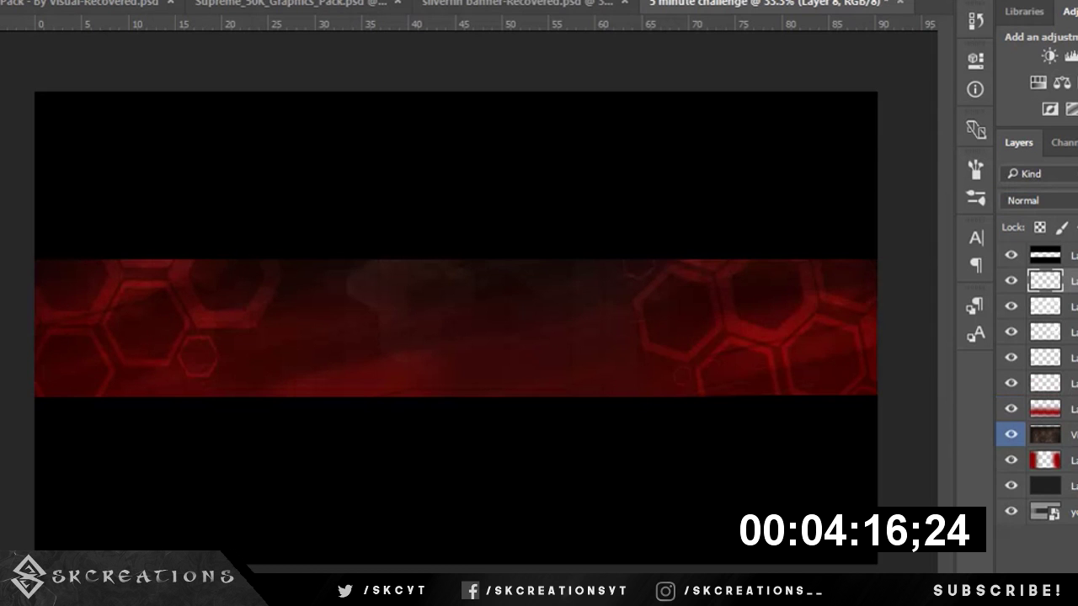
key(ctrl+shift+alt+n)
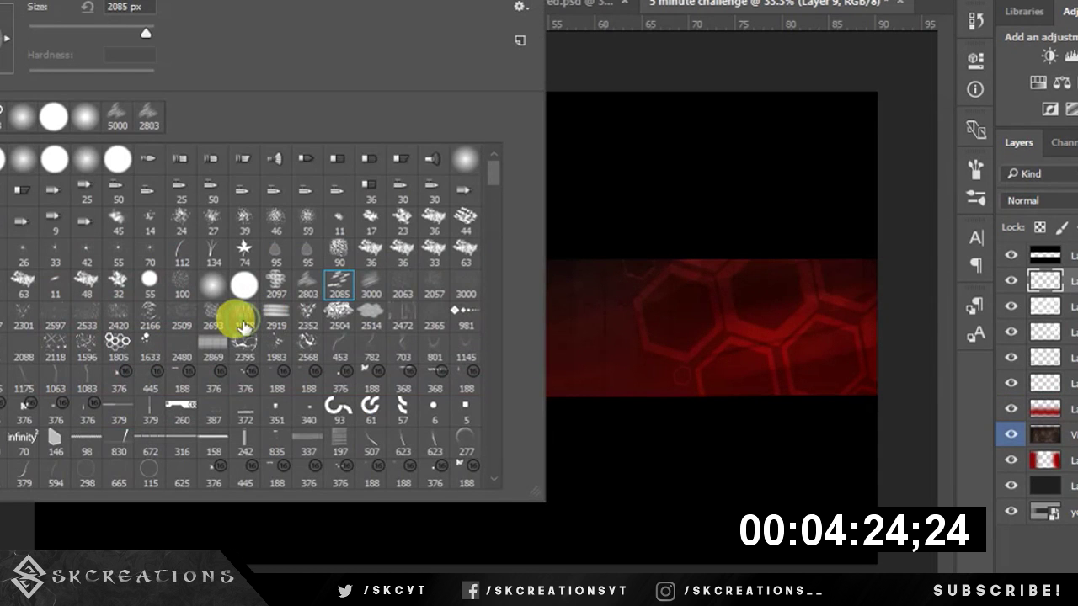
Stamp diagonal streaks with the 2803 brush preset and blend them in Overlay mode.
click(243, 324)
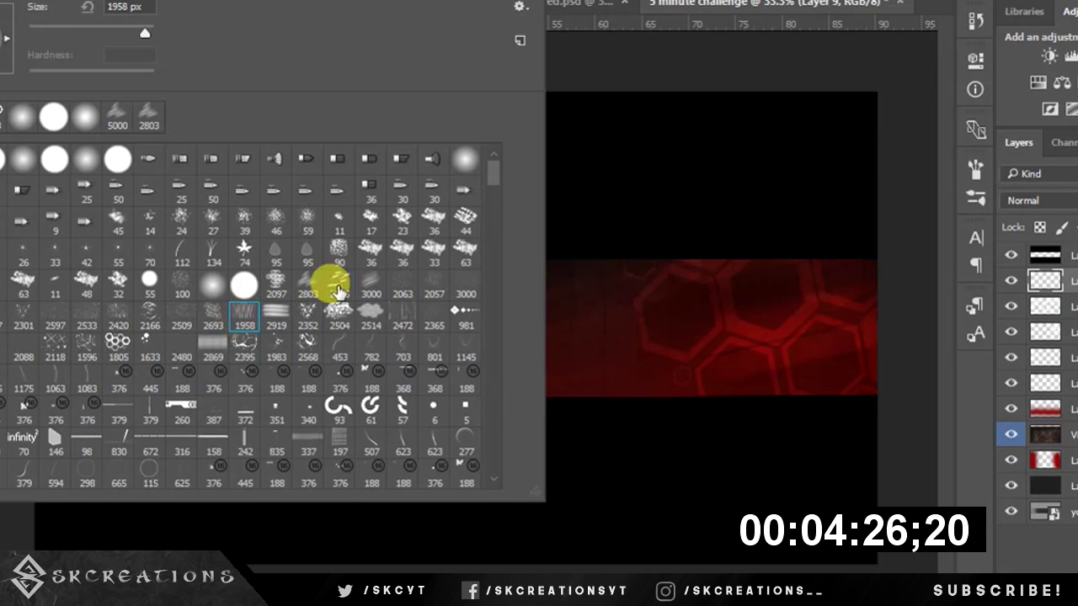
click(310, 286)
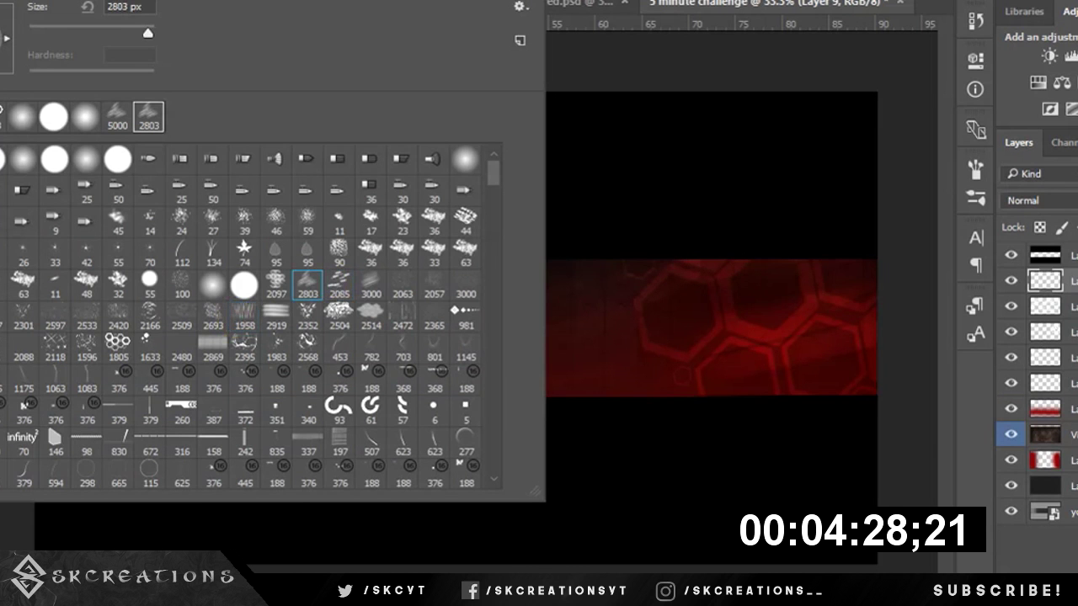
key(Return)
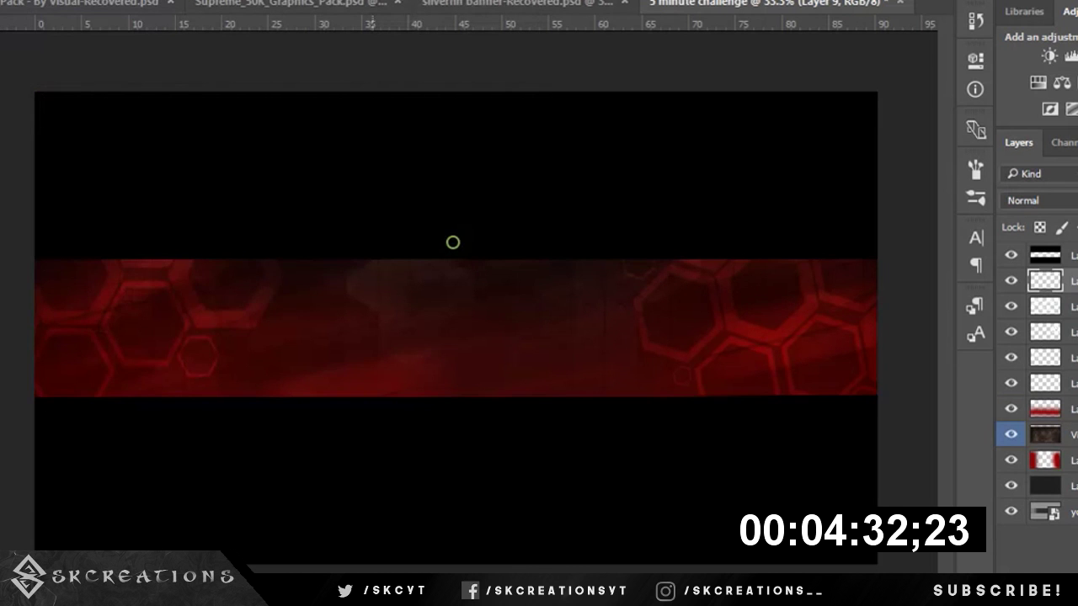
click(1051, 202)
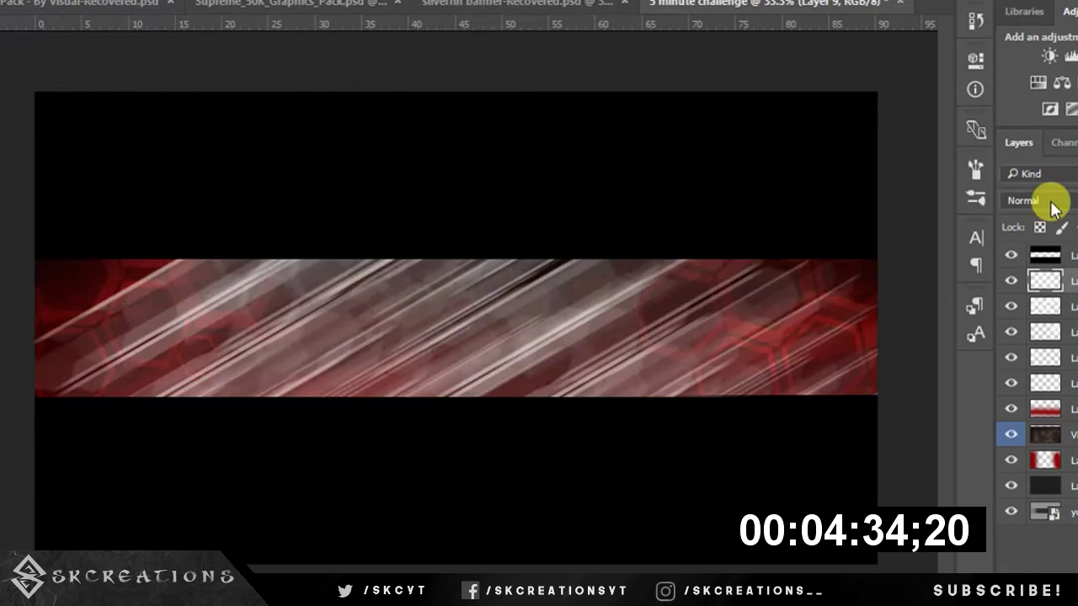
click(1053, 204)
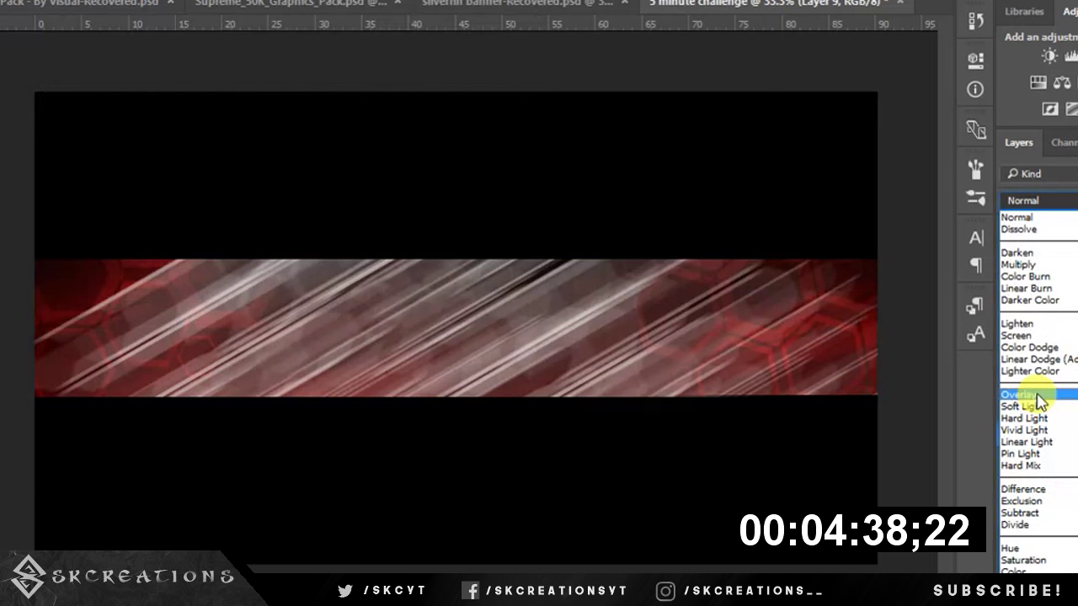
click(1039, 402)
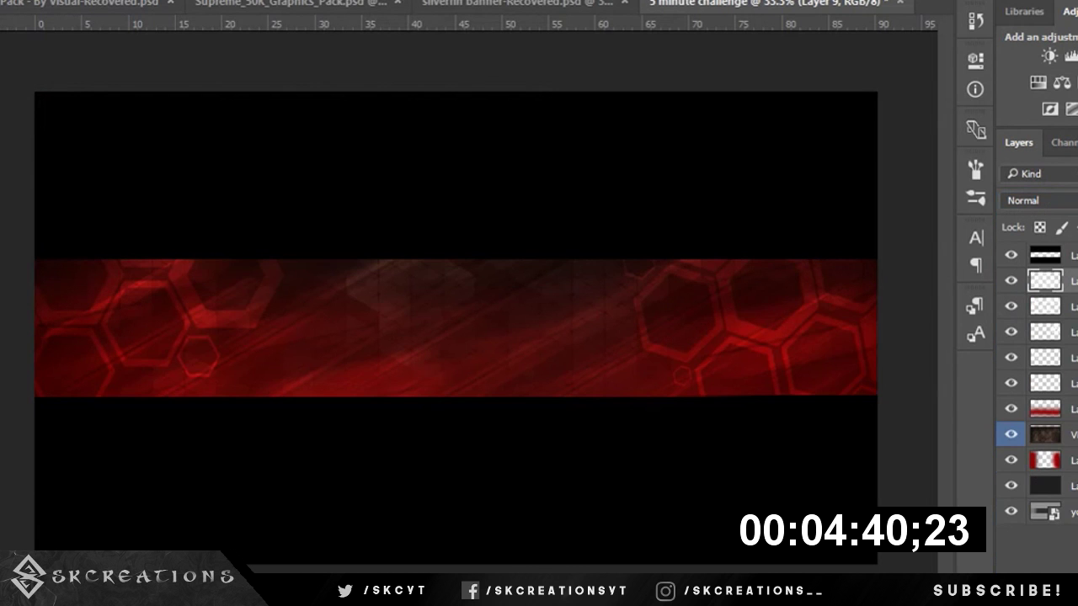
Remove the diagonal streaks from the band and add a new empty layer for the title.
key(ctrl+j)
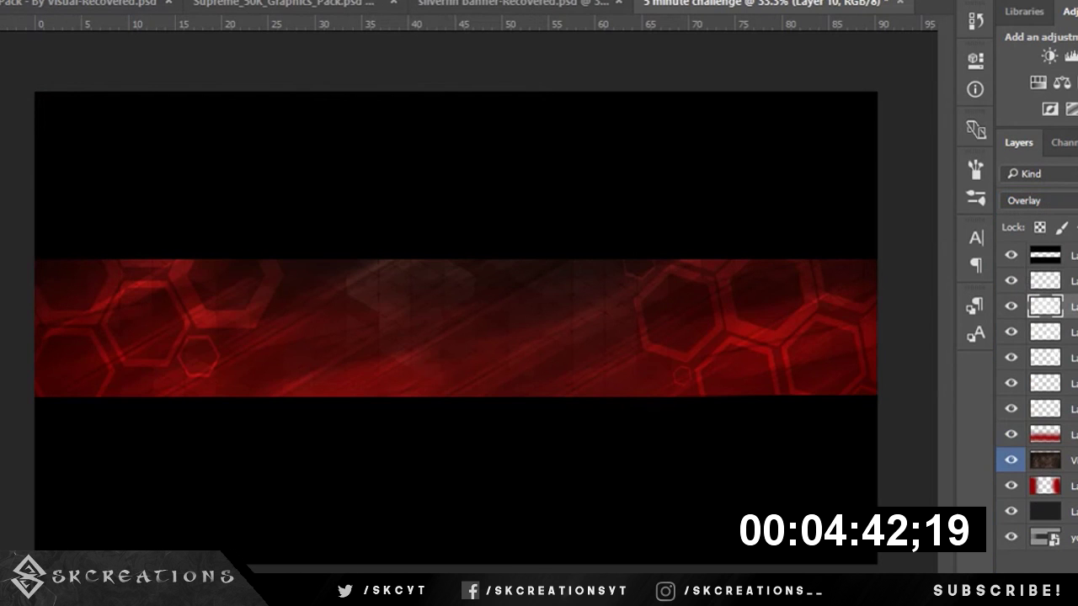
key(ctrl+z)
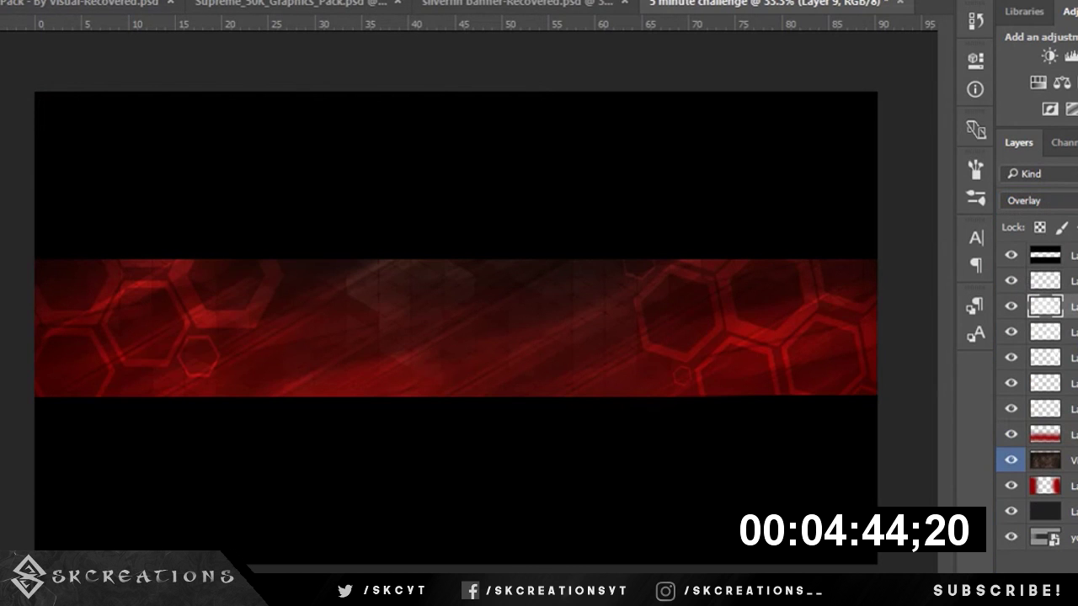
key(ctrl+alt+z)
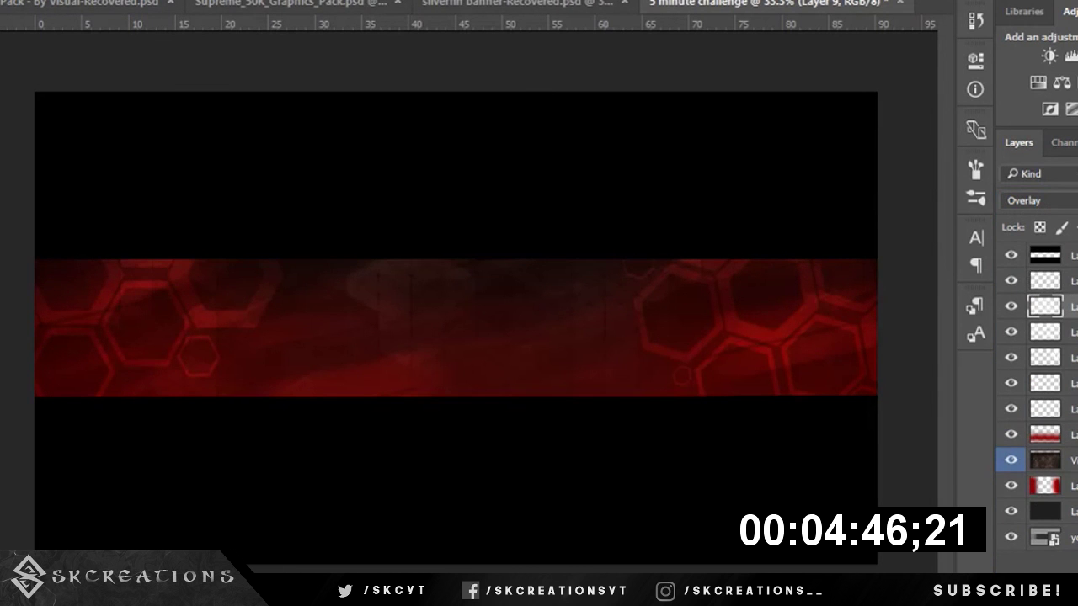
key(ctrl+shift+alt+n)
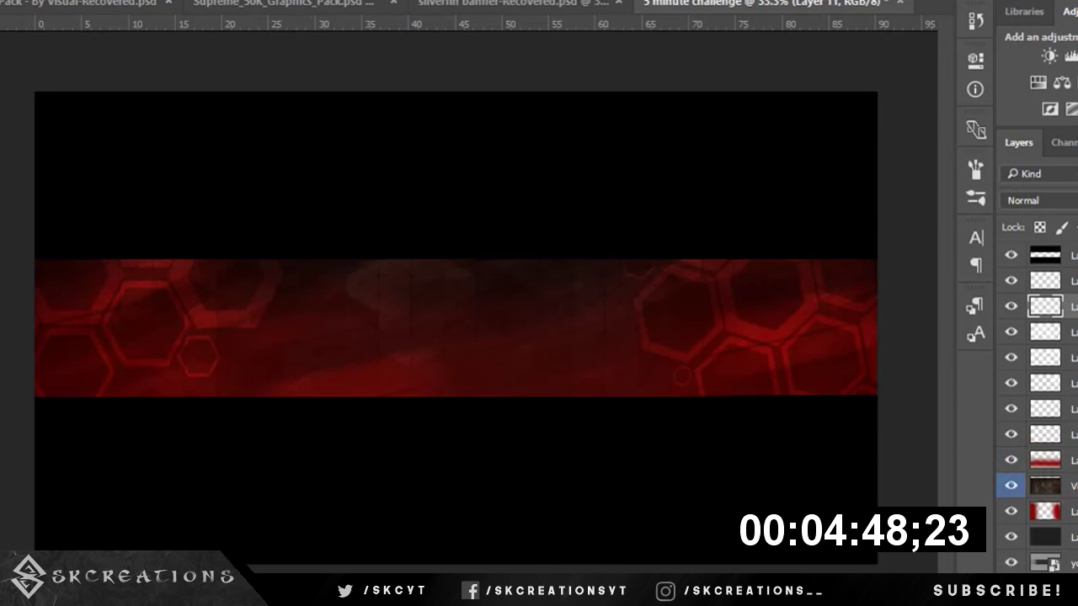
Type the title SKCREATIONS on the red band and set its colour to white.
click(461, 349)
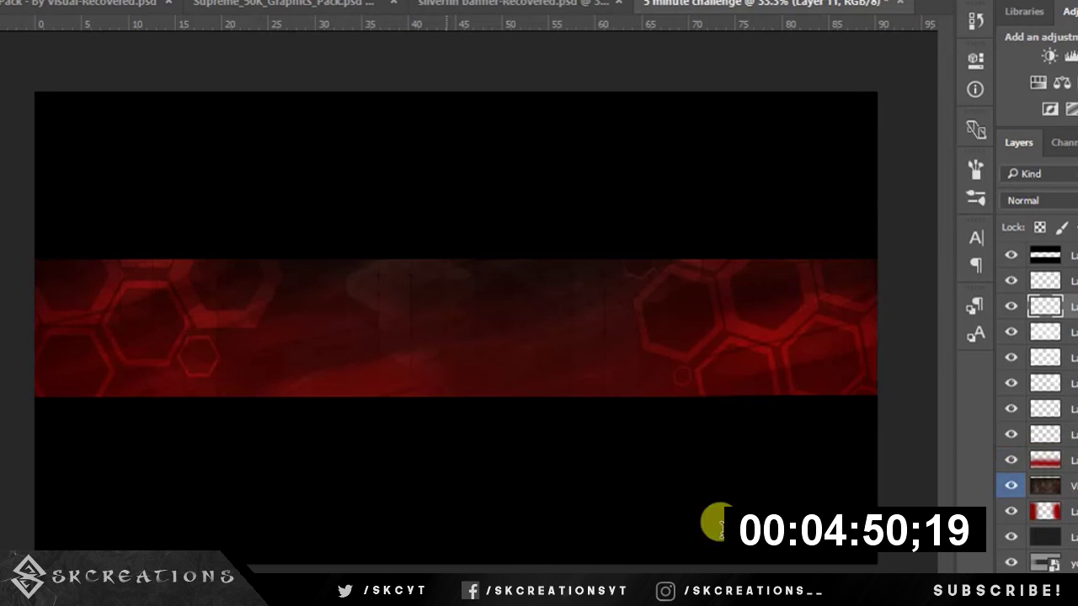
text(_________)
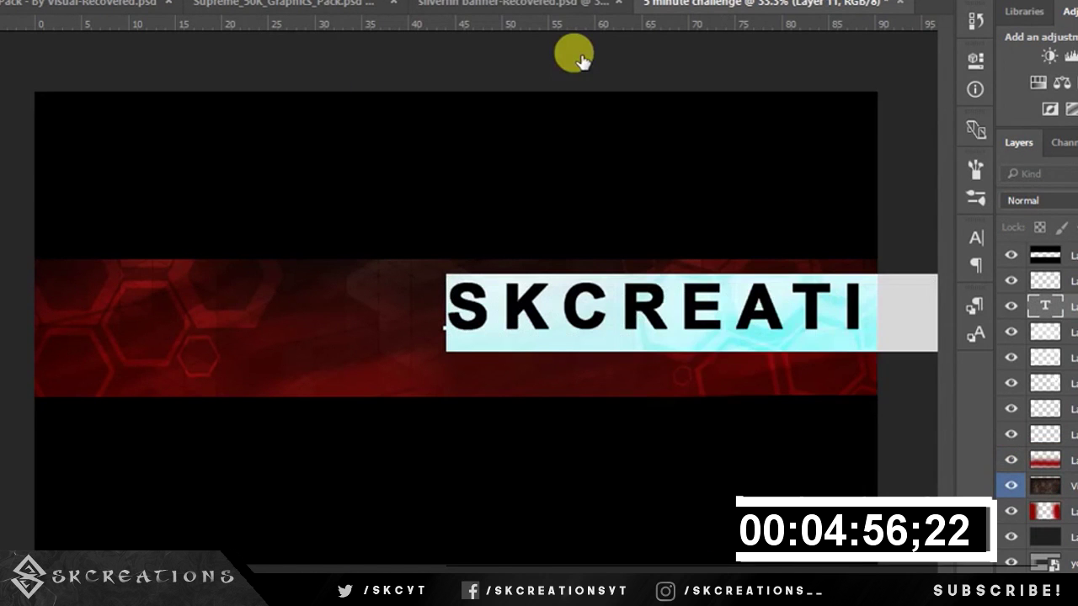
click(551, 35)
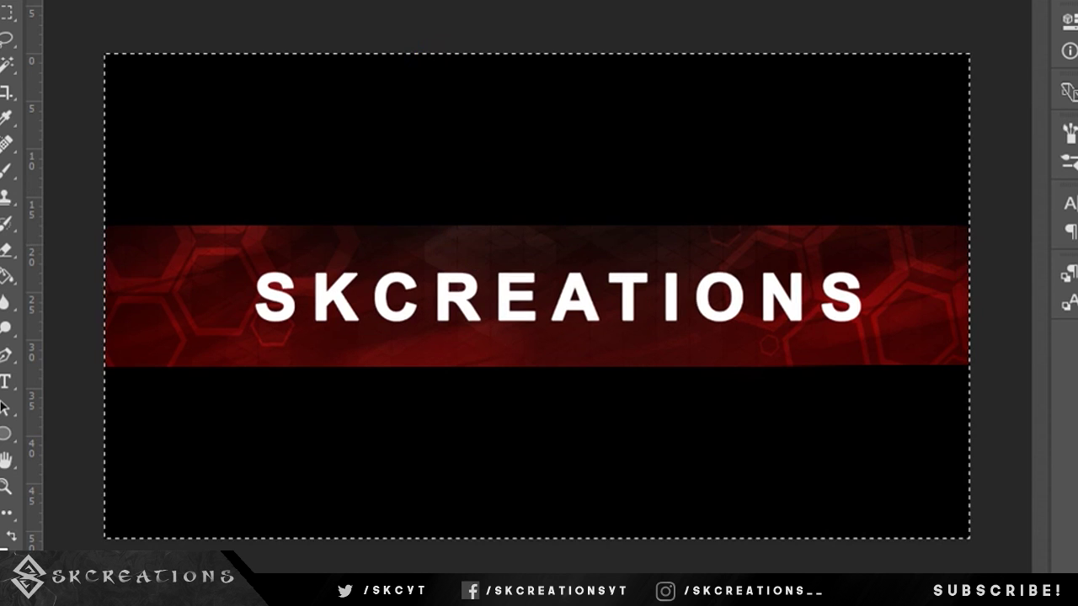
Change the title layer's blend mode and pick a soft round black brush.
key(ctrl+d)
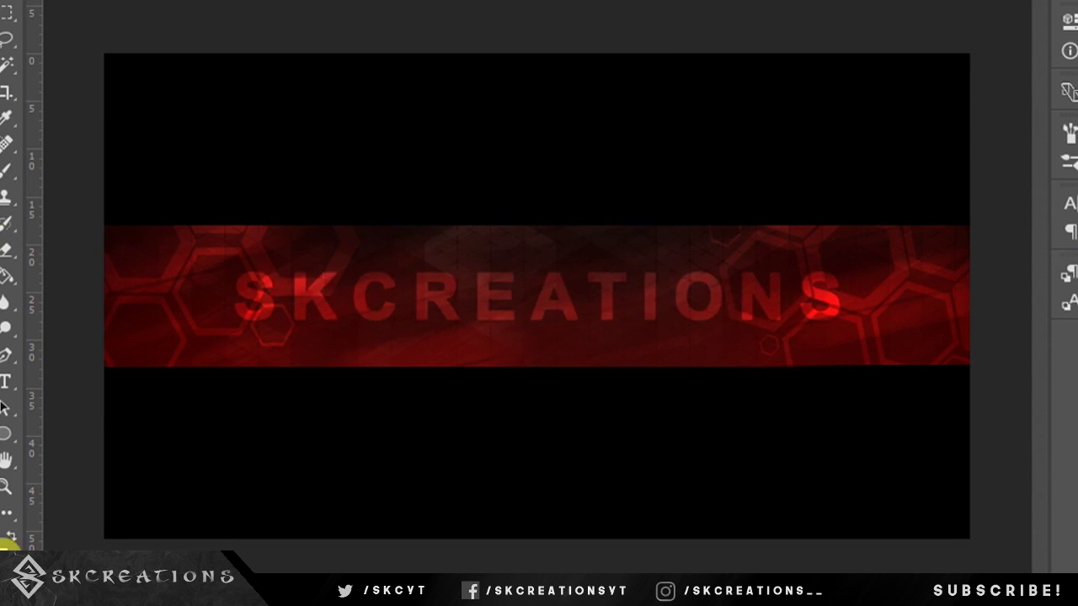
click(10, 544)
key(Return)
click(9, 170)
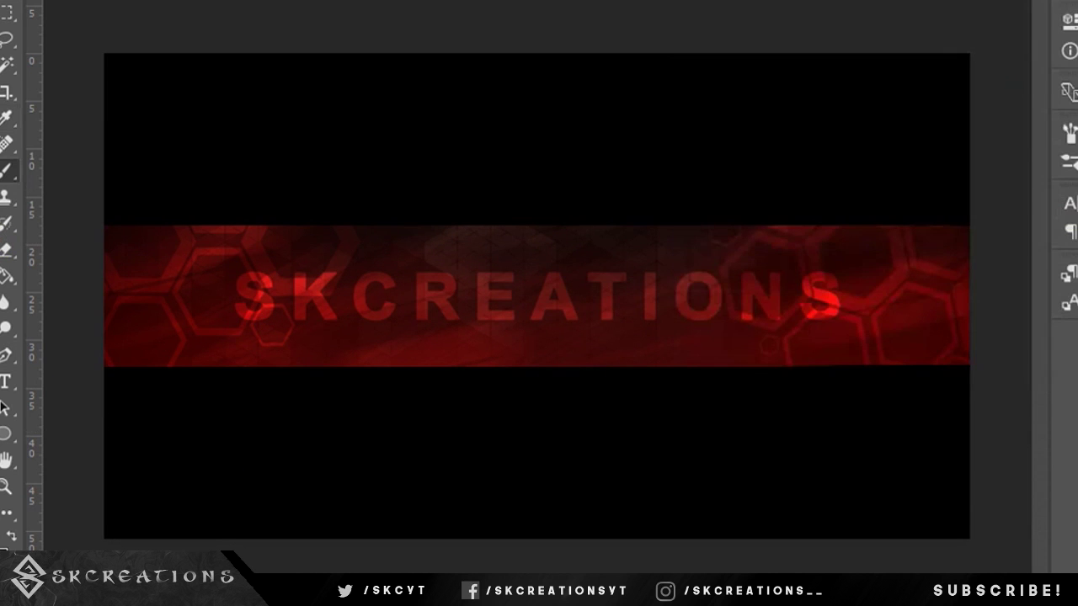
right_click(249, 277)
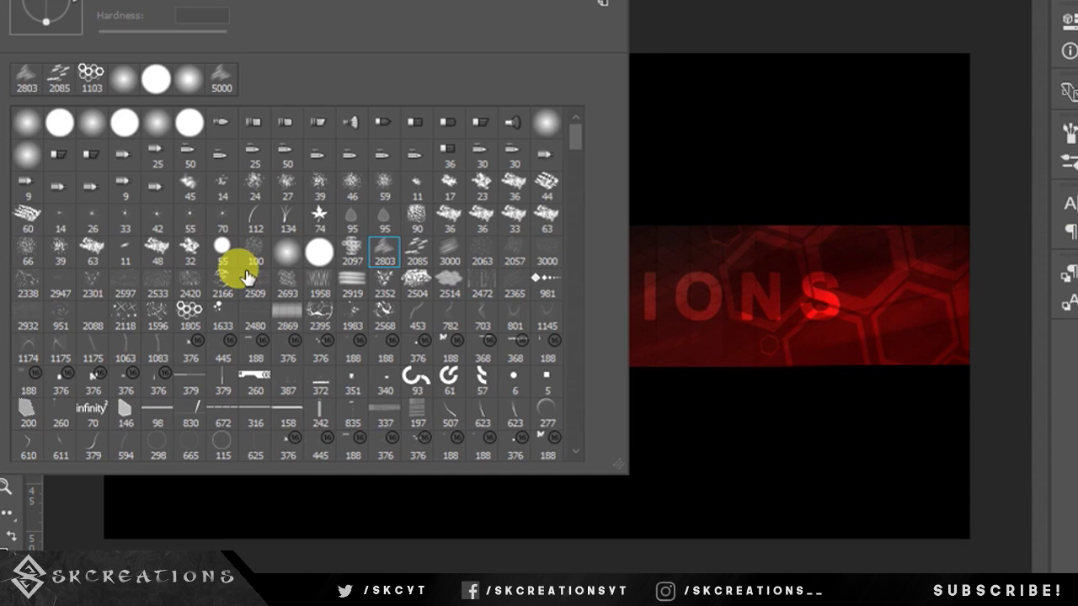
click(284, 251)
key(Return)
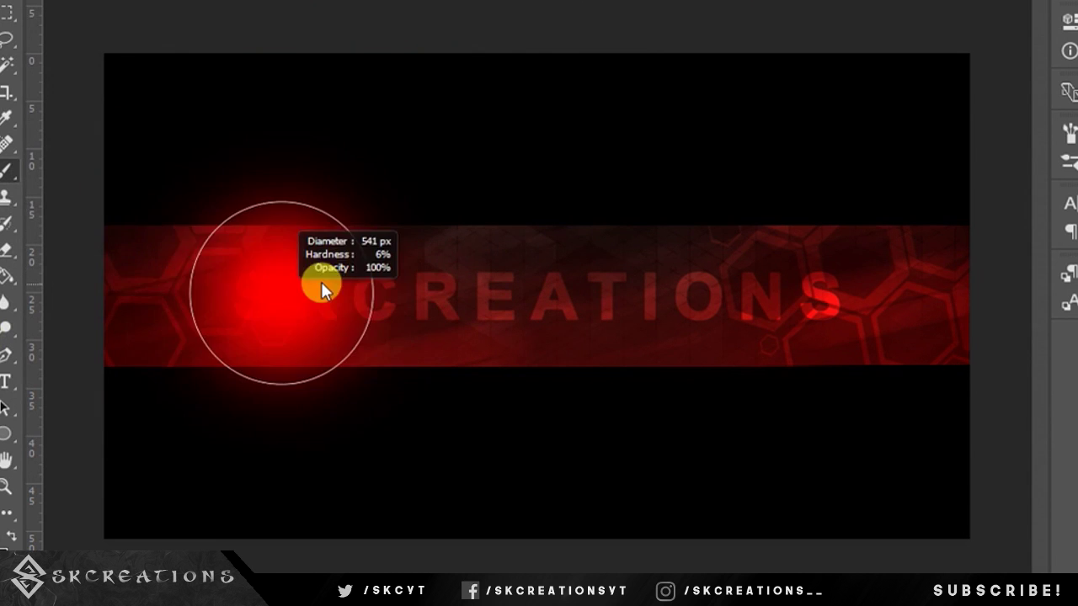
Paint black over both band ends, then try and undo a white centre glow.
drag(282, 291, 80, 311)
drag(796, 80, 886, 336)
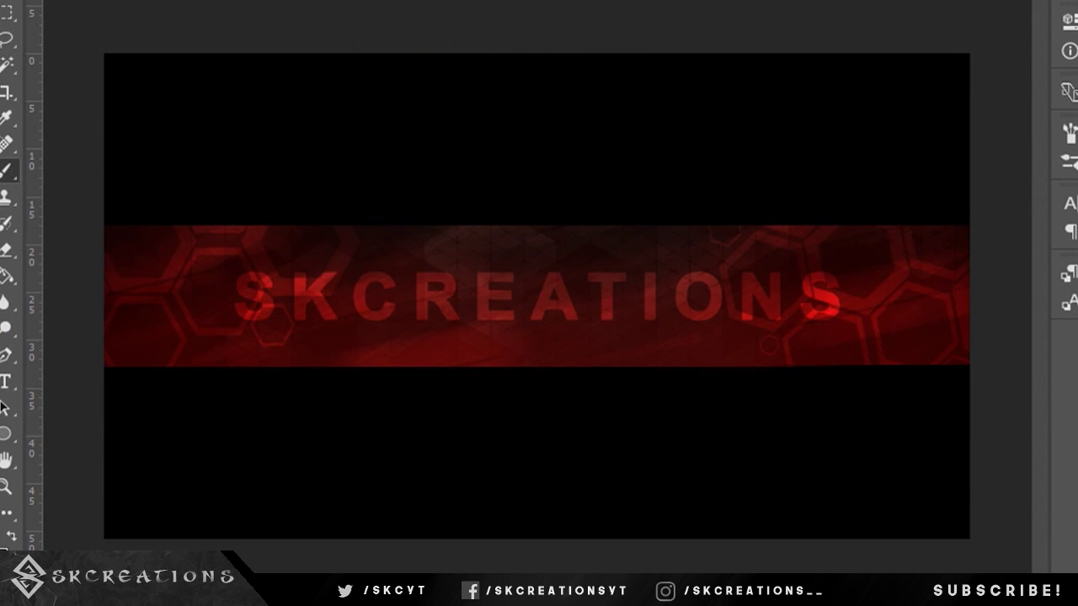
text(ffffff)
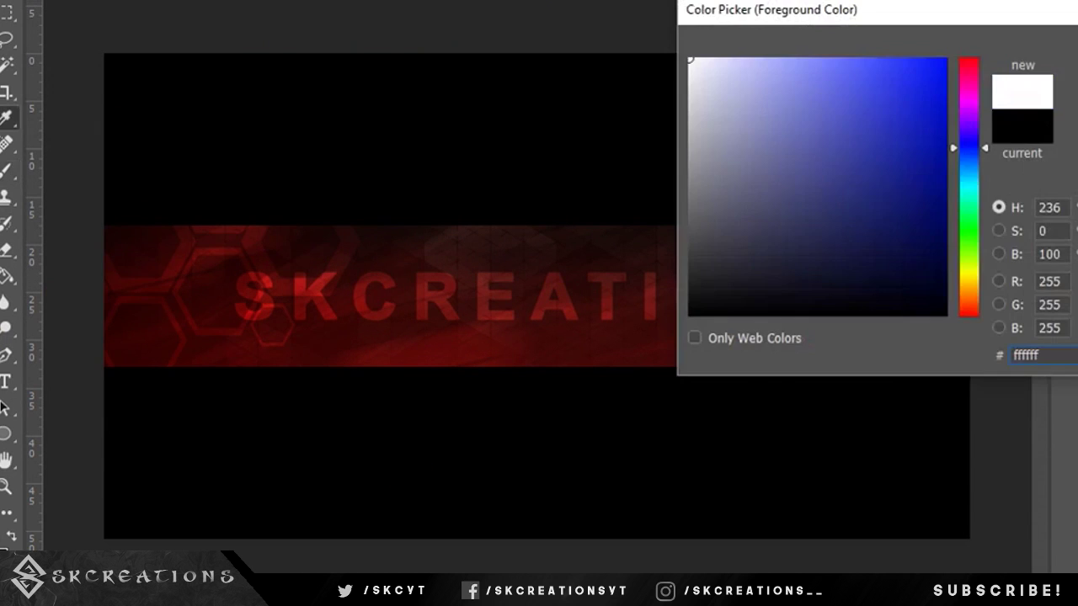
key(Return)
click(539, 228)
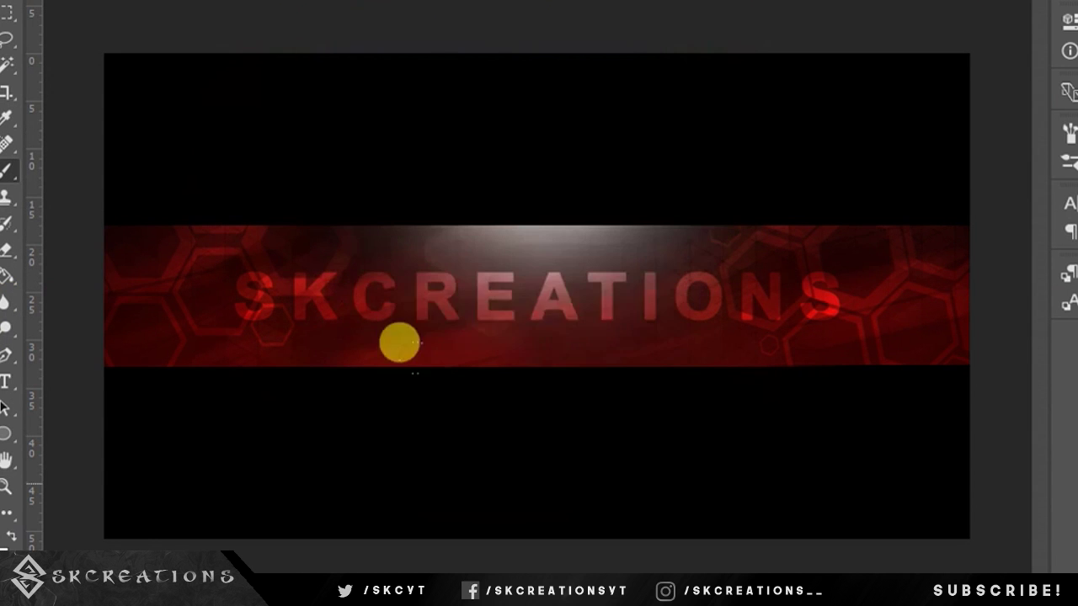
key(ctrl+z)
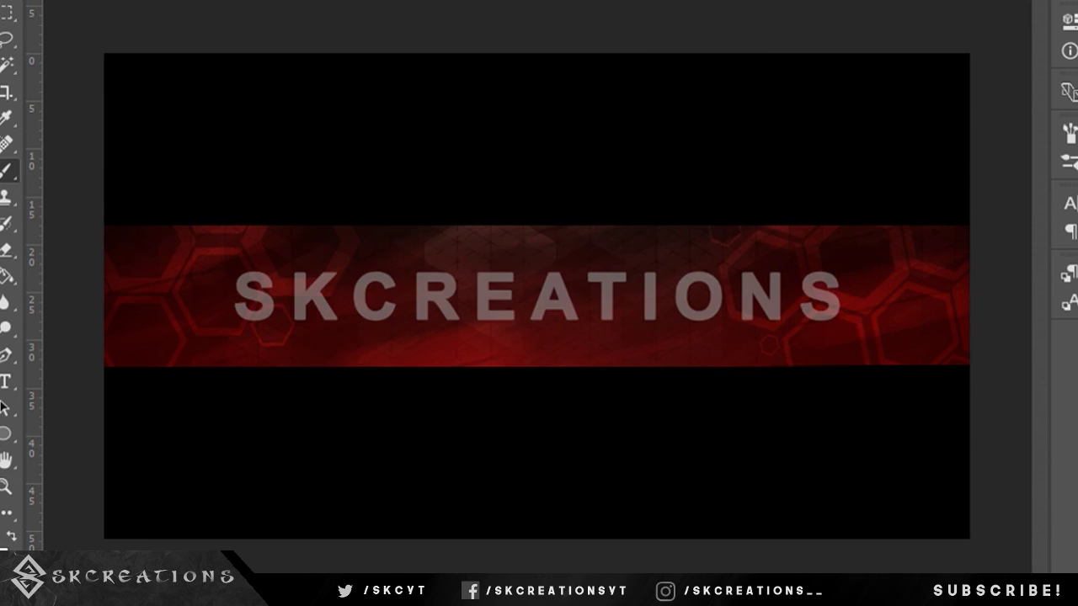
right_click(792, 8)
Apply a Smooth Inner Bevel & Emboss style (depth 344%) to the SKCREATIONS title.
click(898, 22)
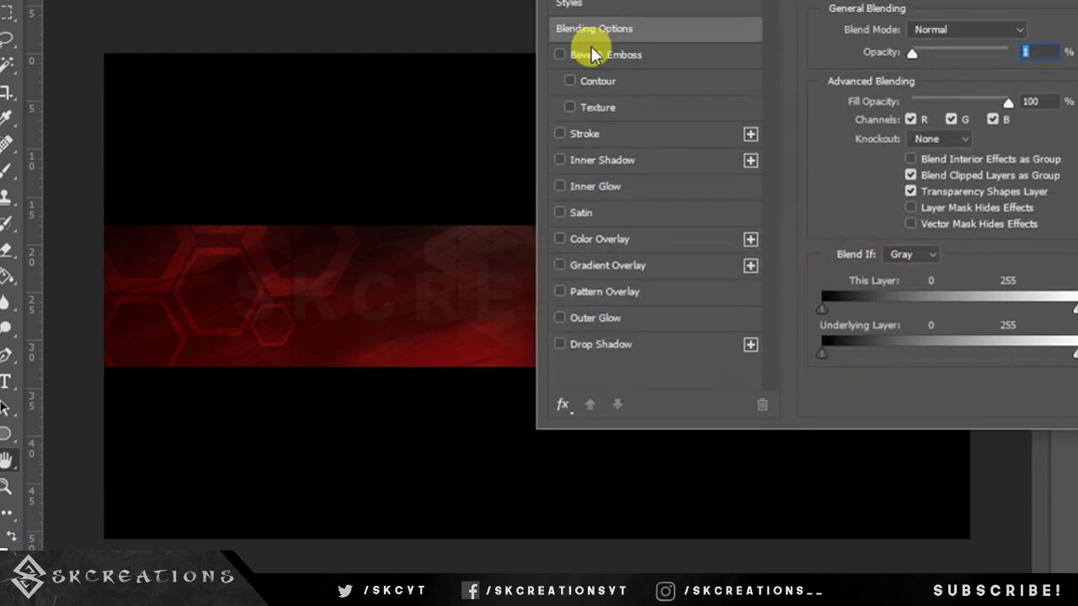
click(602, 54)
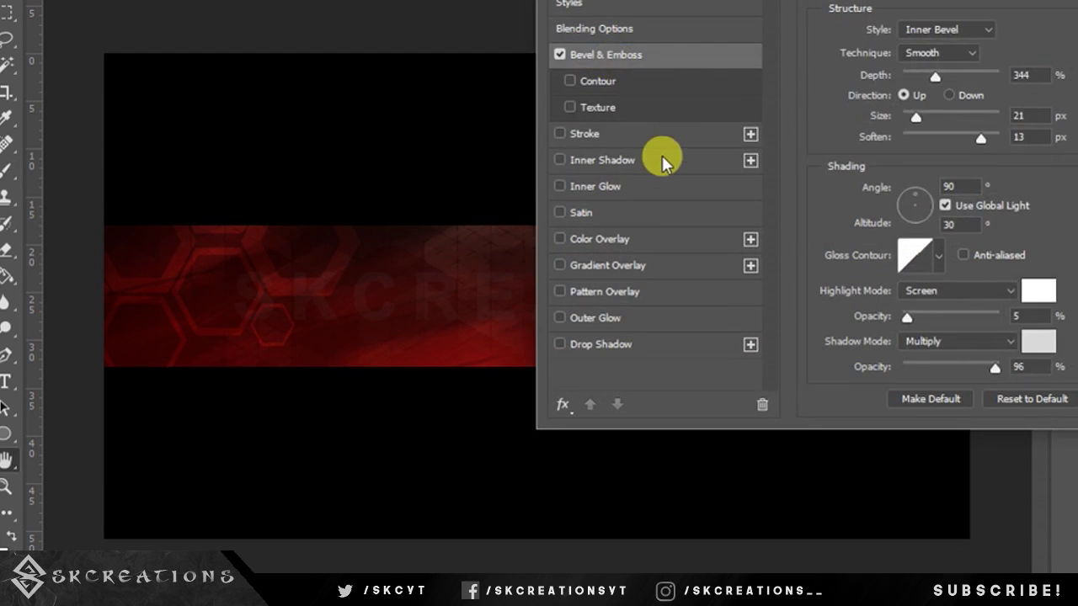
click(691, 134)
key(Return)
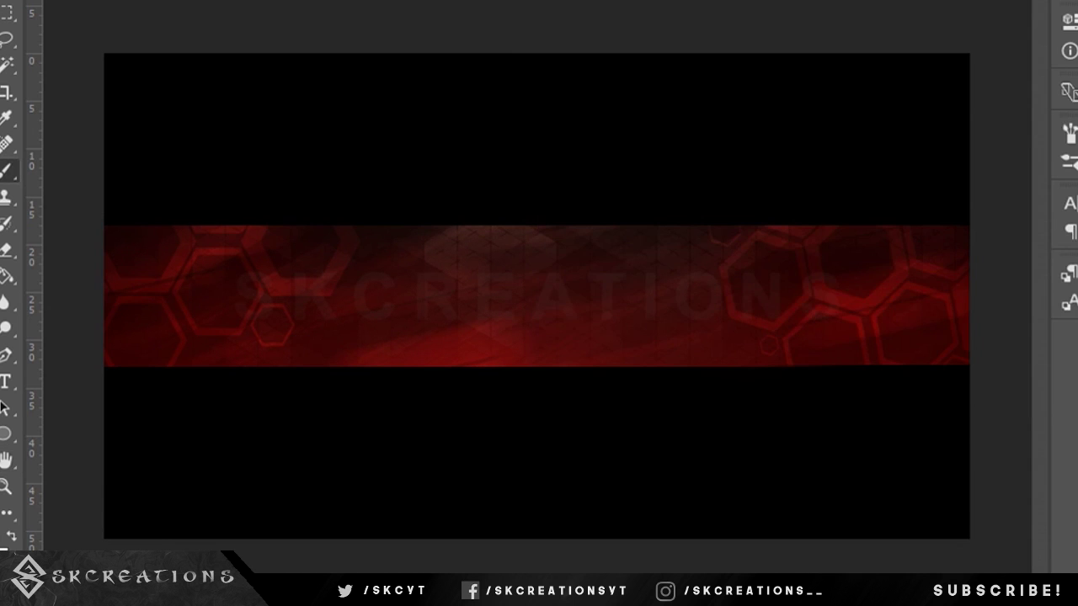